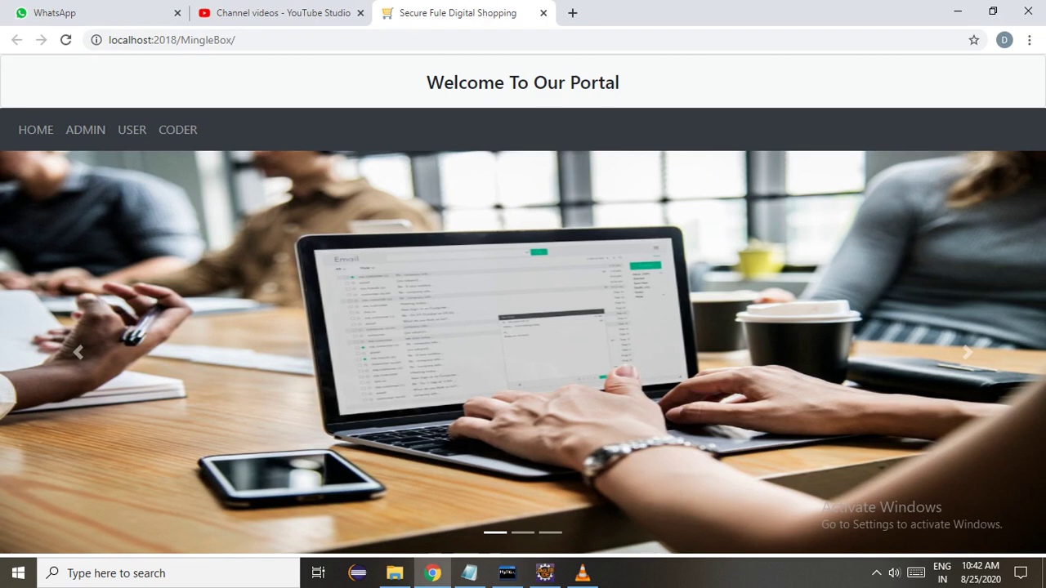
Log in as admin with the admin password, dismiss Chrome's warning, and view the Users and Coders lists.
left_click(85, 129)
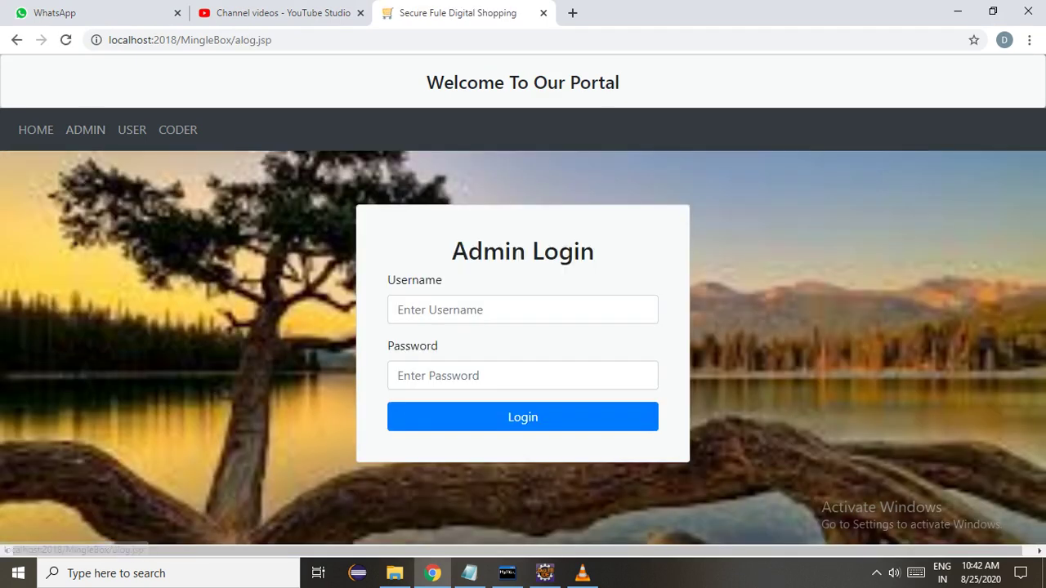
left_click(523, 309)
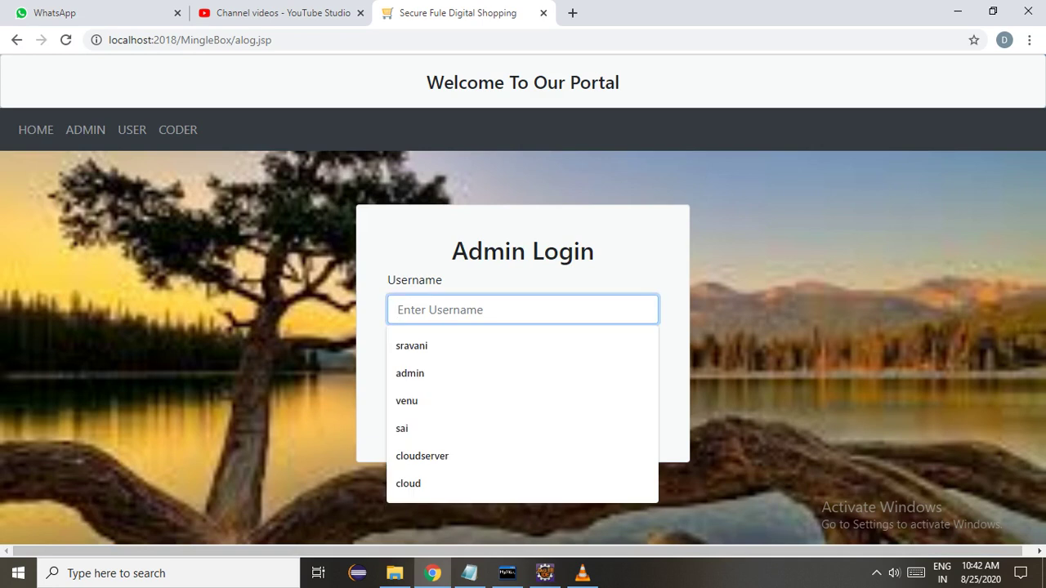
key("Tab")
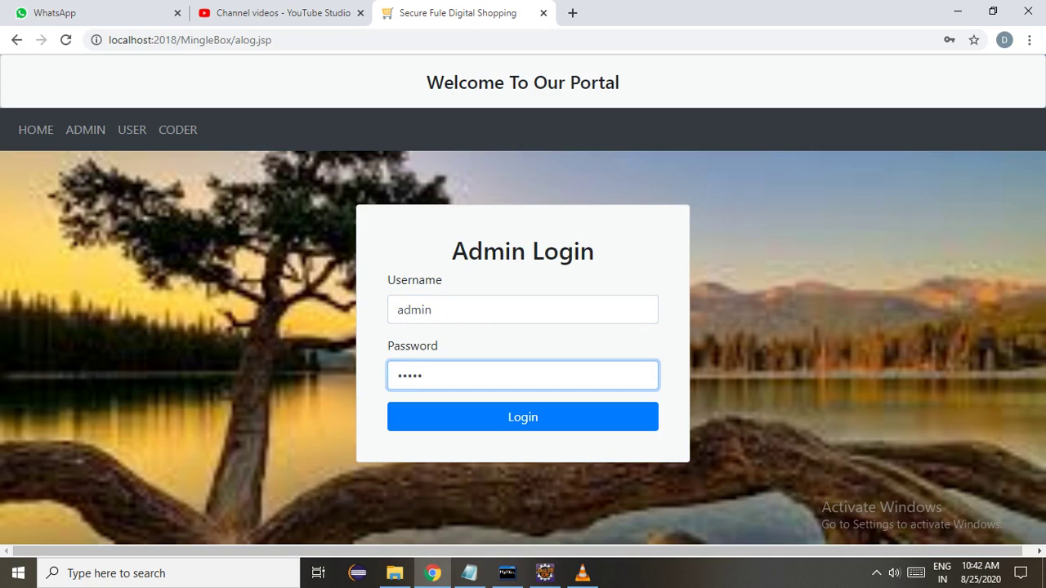
left_click(523, 417)
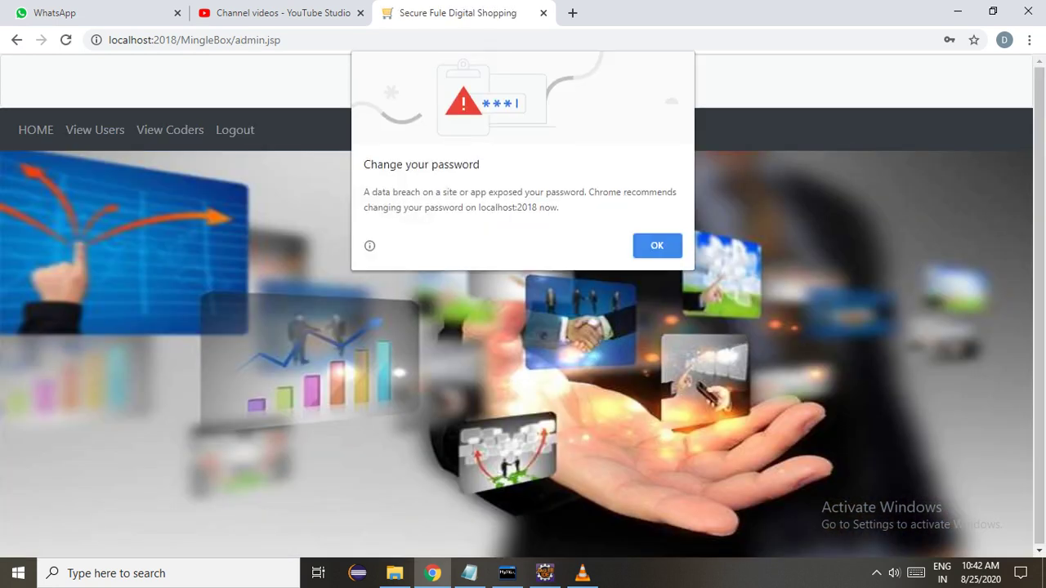
key("Return")
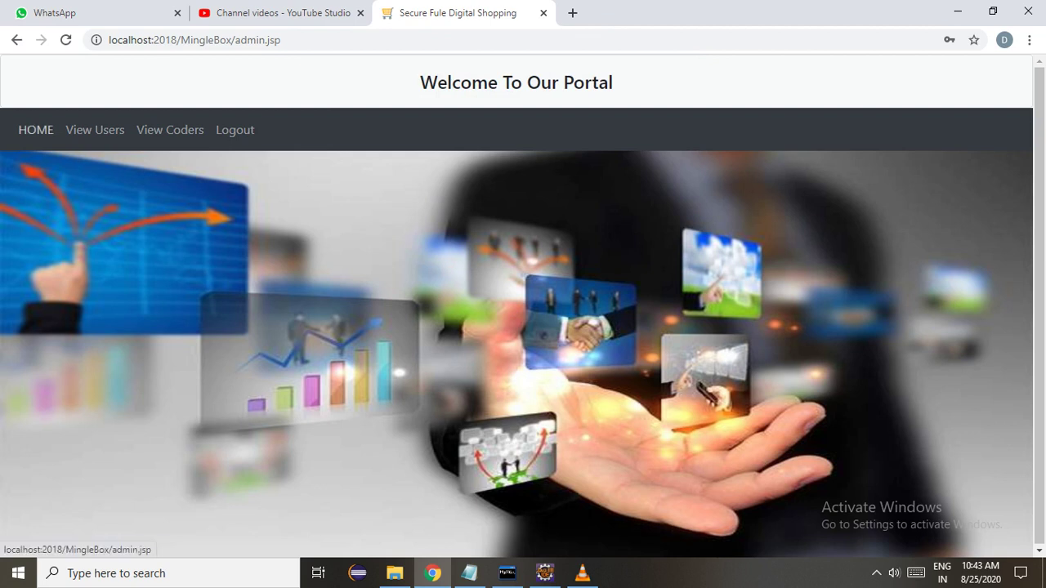
left_click(95, 130)
left_click(170, 129)
Log out of admin, go to User login, and open the New User registration form at its Name field.
left_click(235, 130)
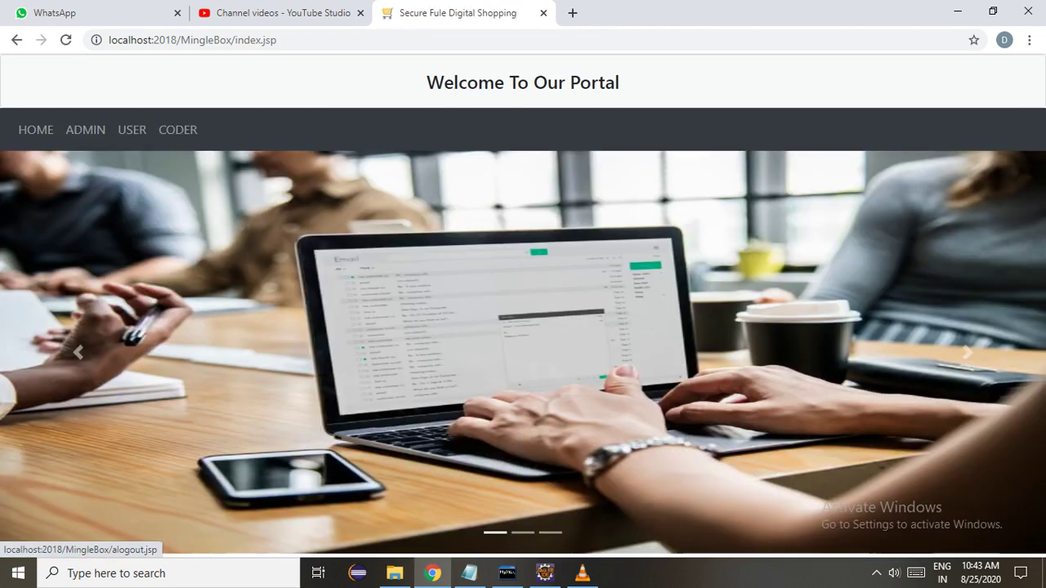
left_click(131, 130)
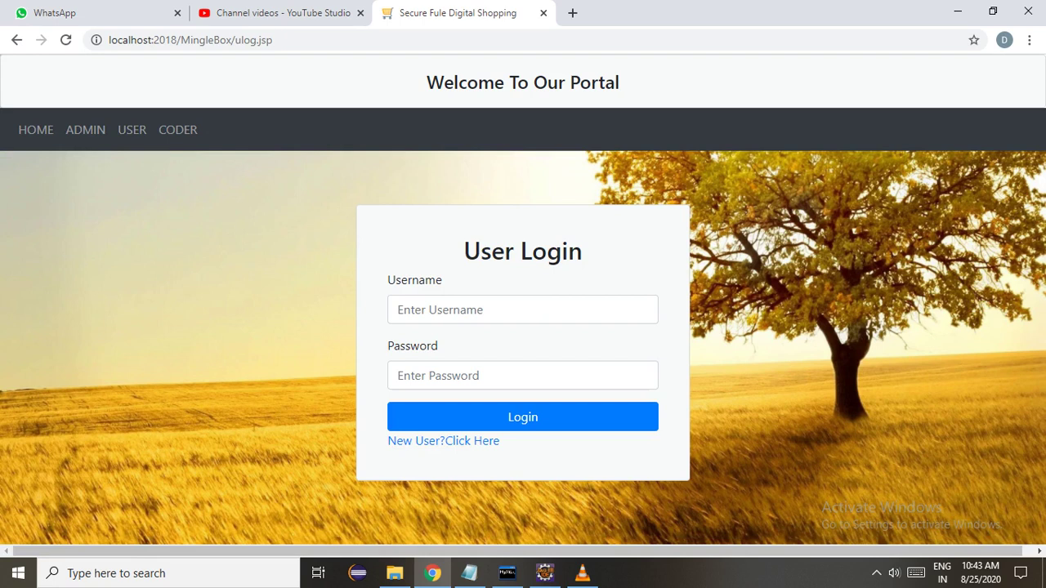
left_click(442, 440)
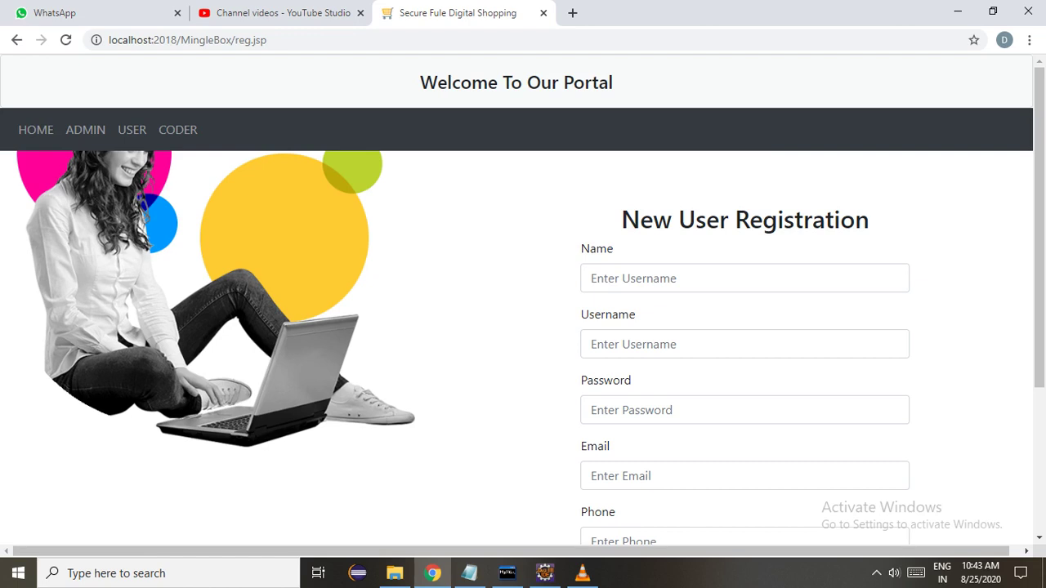
left_click(735, 278)
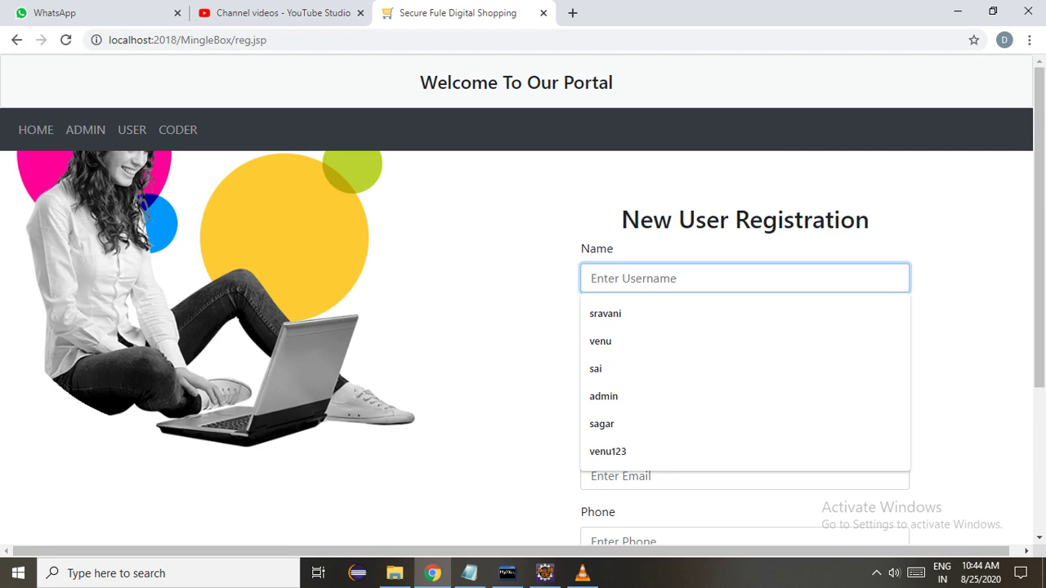
Fill Name and Username from saved suggestions and enter the account password.
key("Down")
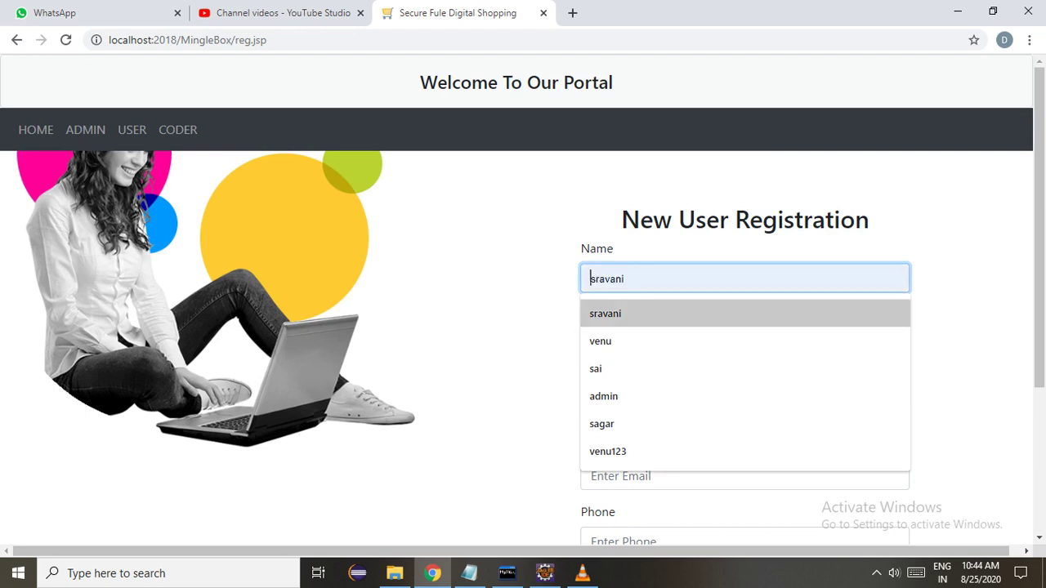
key("Return")
key("Tab")
key("Down")
key("Down")
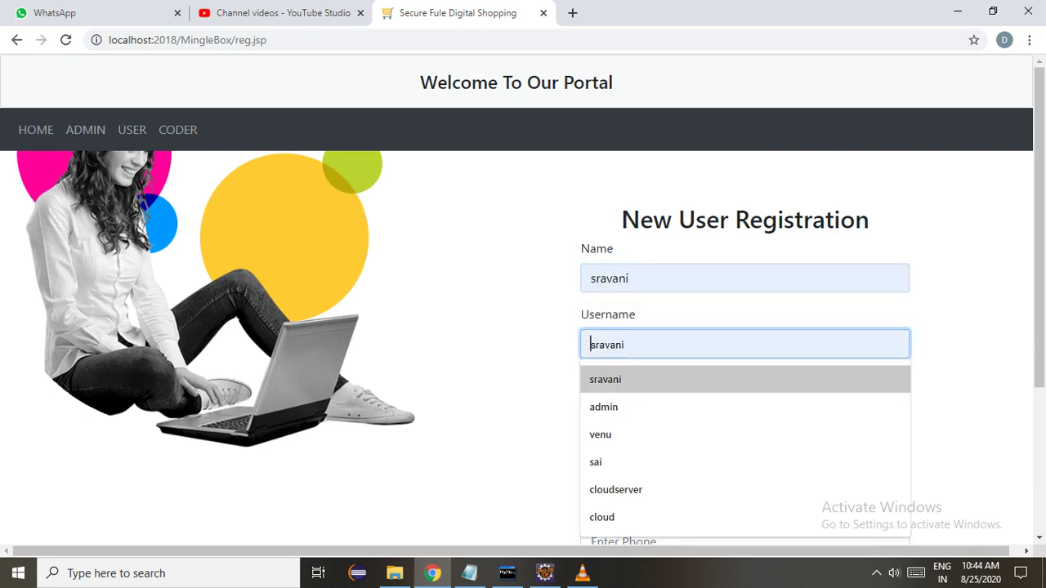
key("Return")
key("Tab")
type("12")
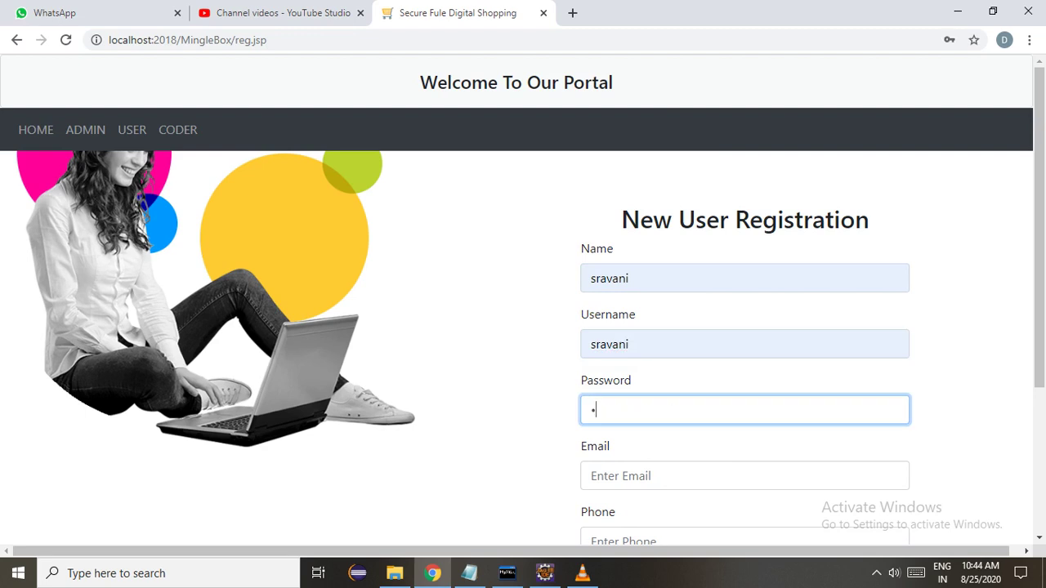
type("34")
Autofill email, phone and address, drop the phone's leading 0, and submit the registration.
scroll(522, 294, "down", 3)
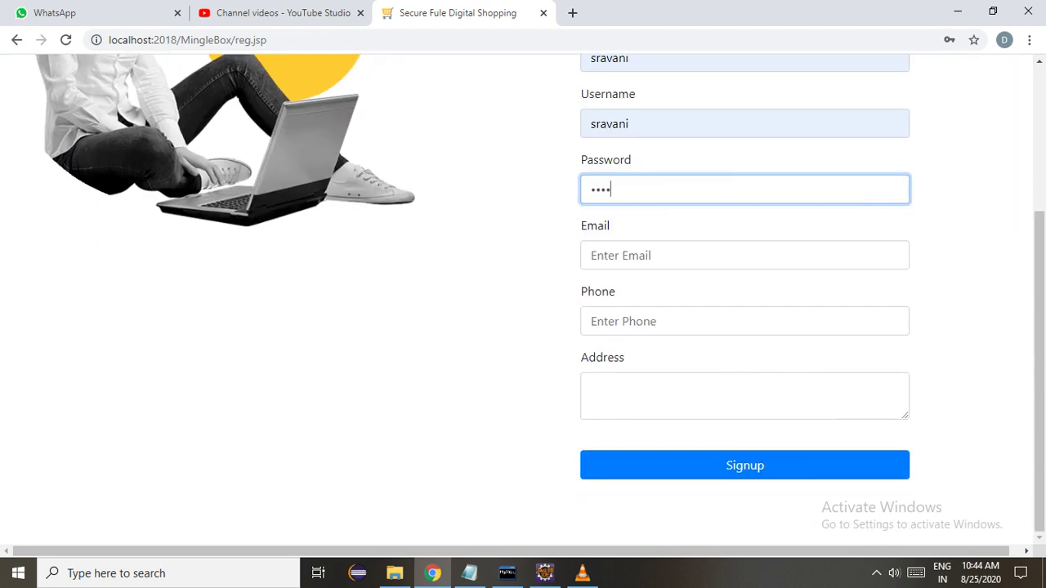
left_click(744, 255)
key("Down")
key("Up")
key("Down")
key("Return")
left_click(597, 321)
key("BackSpace")
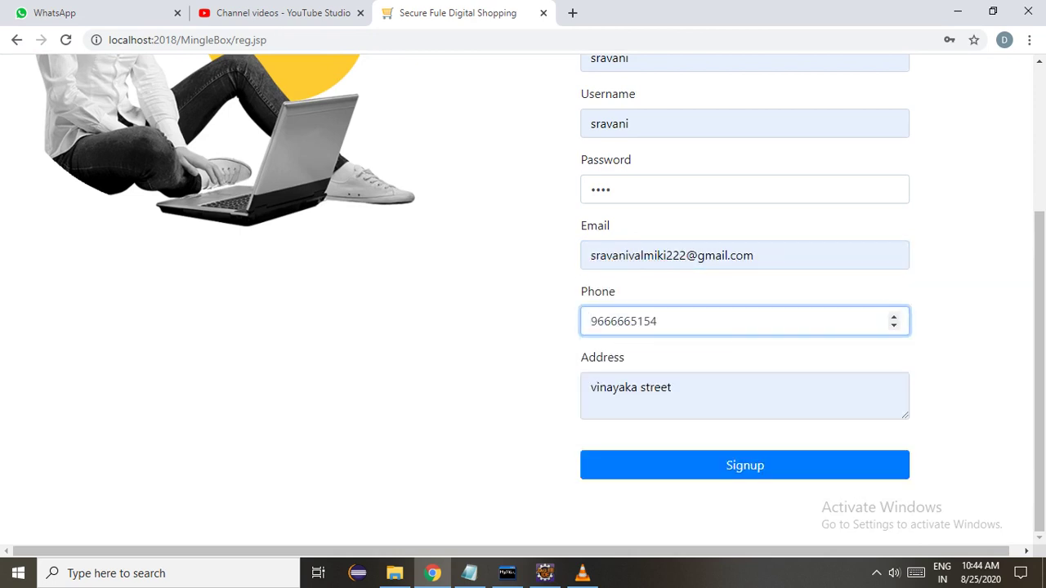
left_click(744, 465)
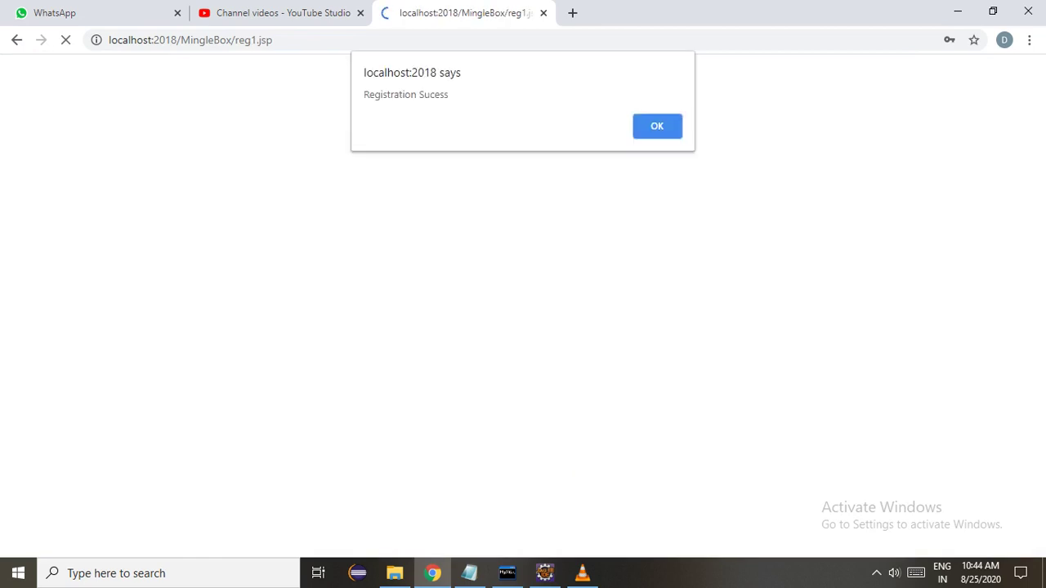
key("Return")
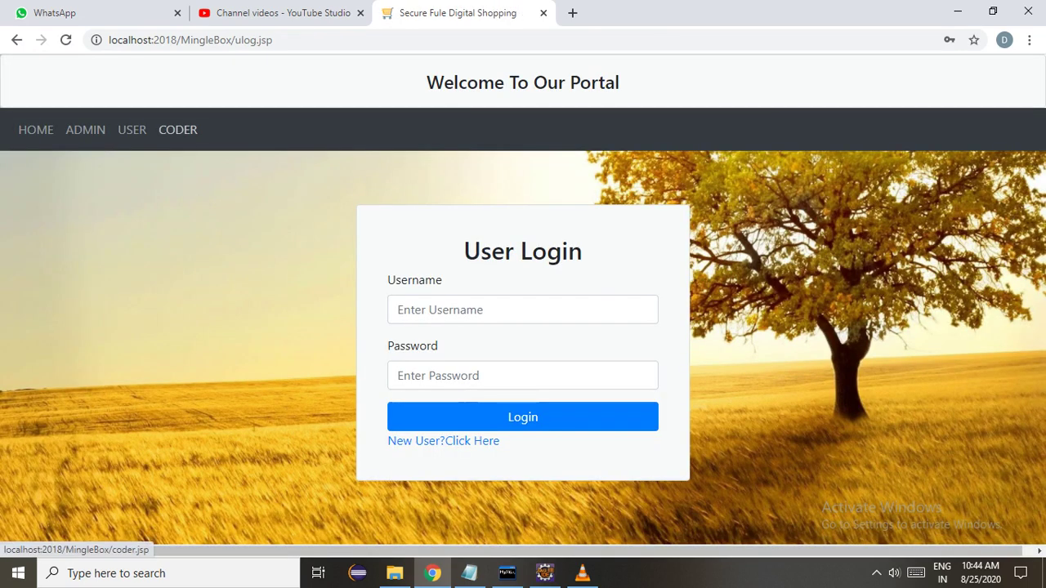
Open the new coder registration form and enter the coder's name, username and password.
left_click(177, 129)
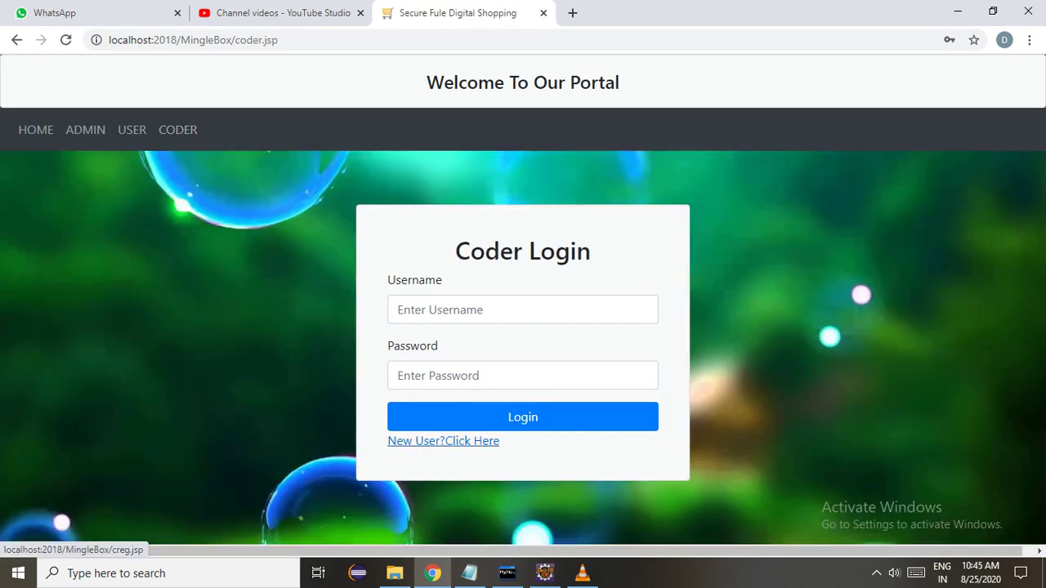
left_click(443, 441)
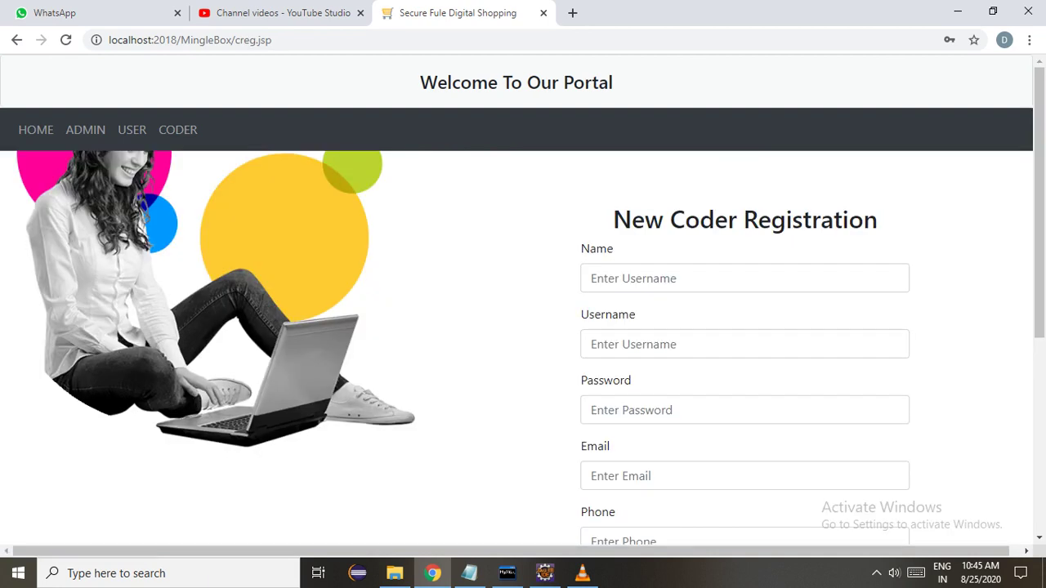
left_click(744, 278)
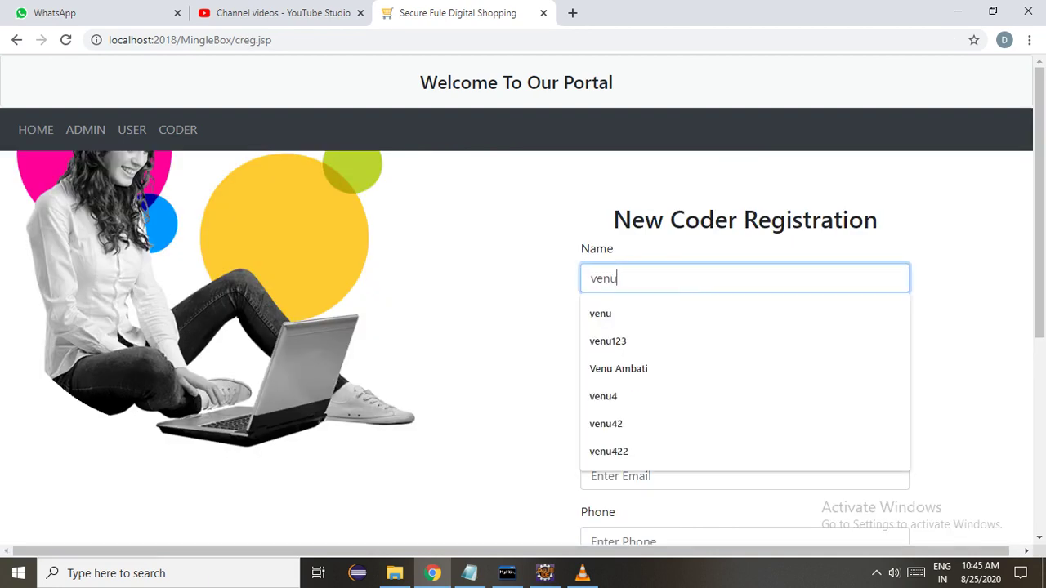
key("Tab")
key("Tab")
Autofill email and phone, remove the phone's leading 0, enter the street address and qualification btech.
key("Tab")
type("ve")
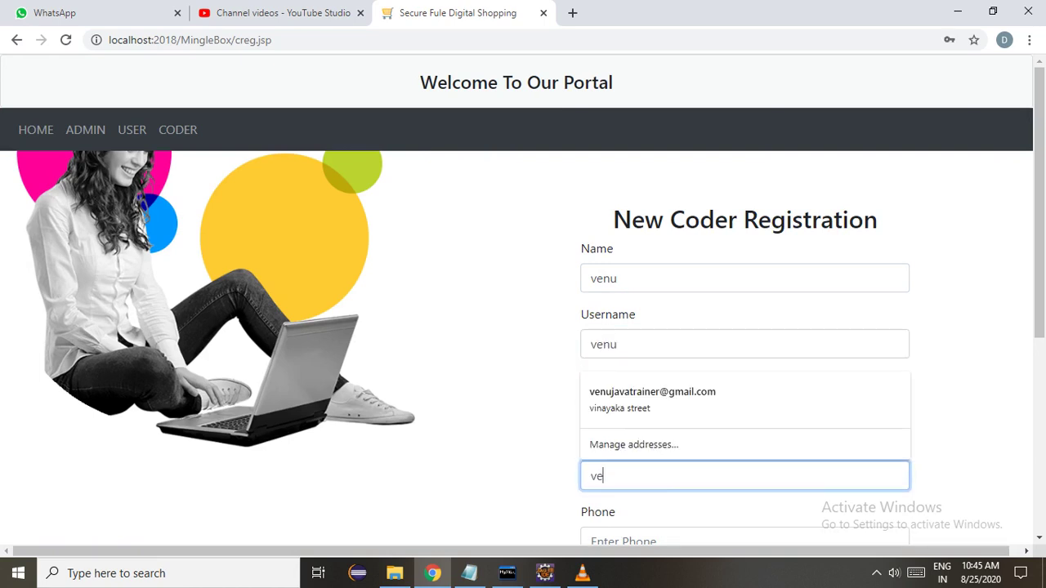
key("Down")
key("Return")
key("Tab")
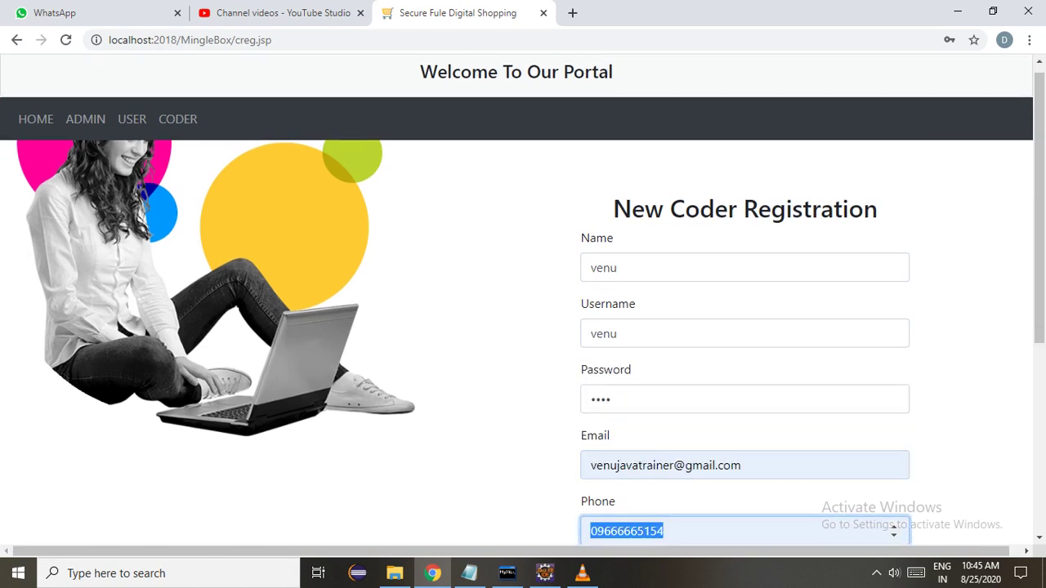
left_click(597, 531)
key("BackSpace")
key("Tab")
type("vinayaka street")
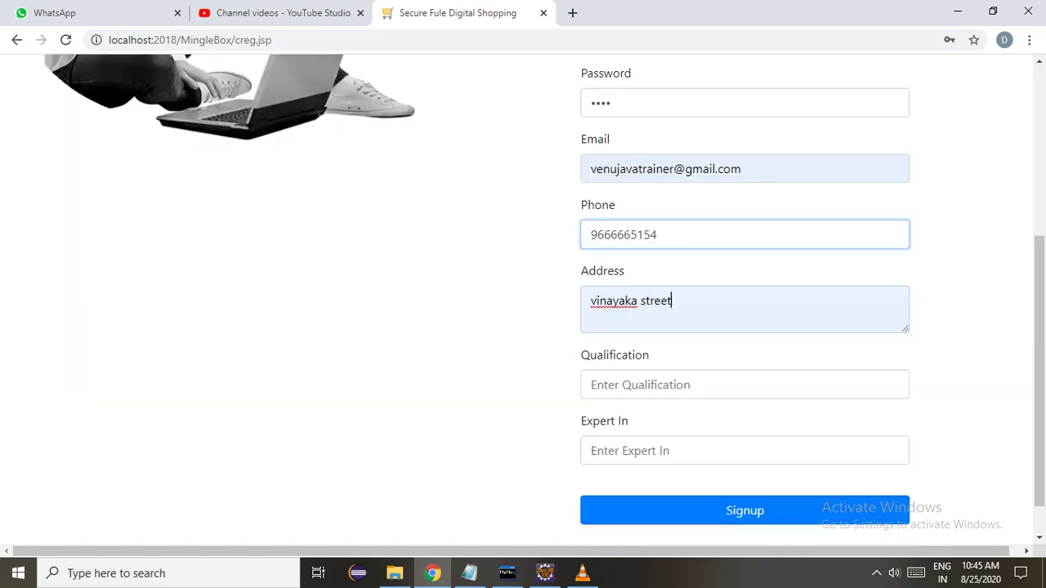
key("Tab")
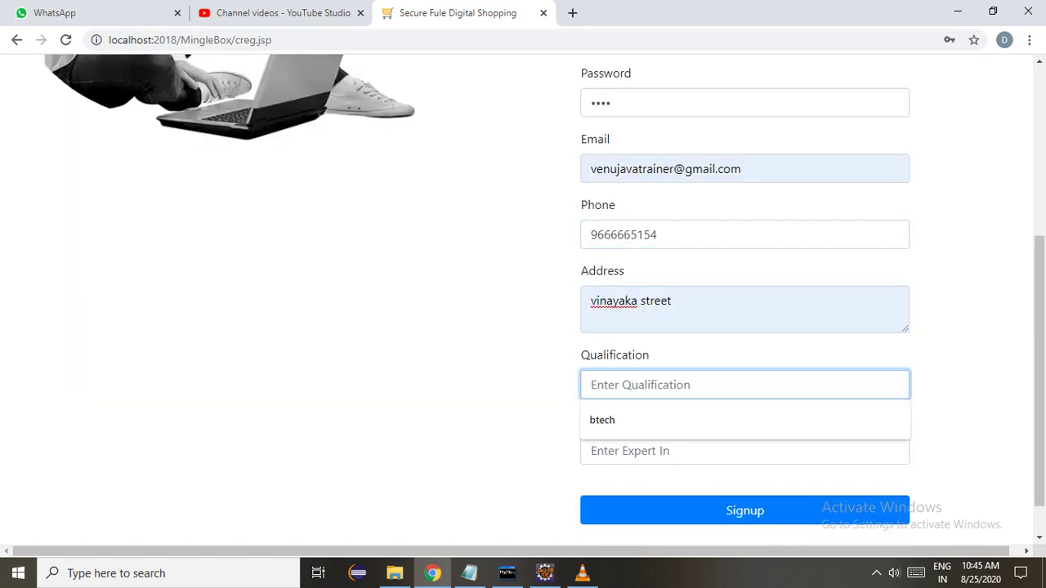
key("Down")
key("Return")
Set Expert In to 'full-stack developer' using the spelling fix, and submit the coder registration.
key("Tab")
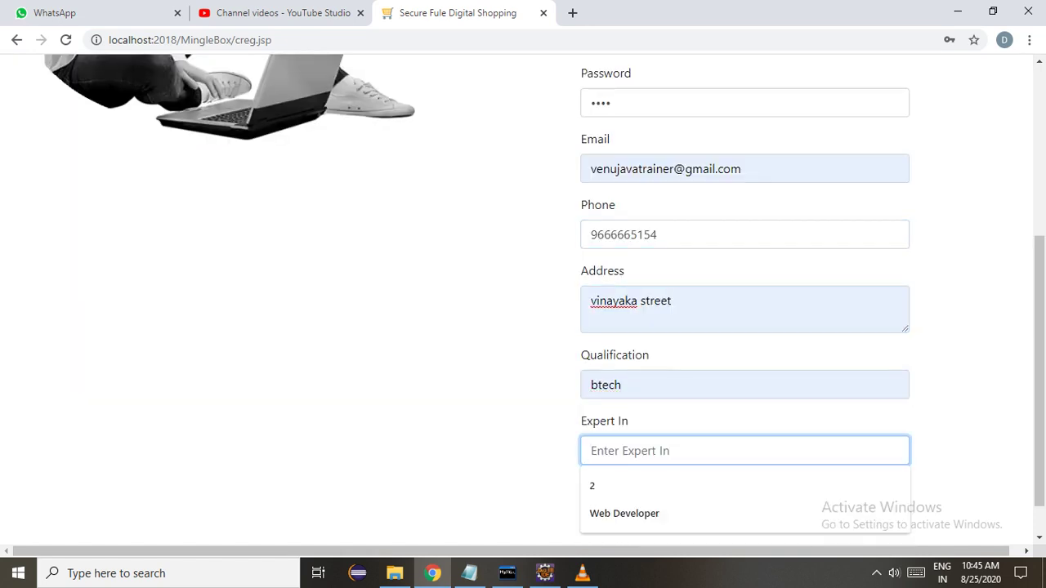
key("Down")
key("Down")
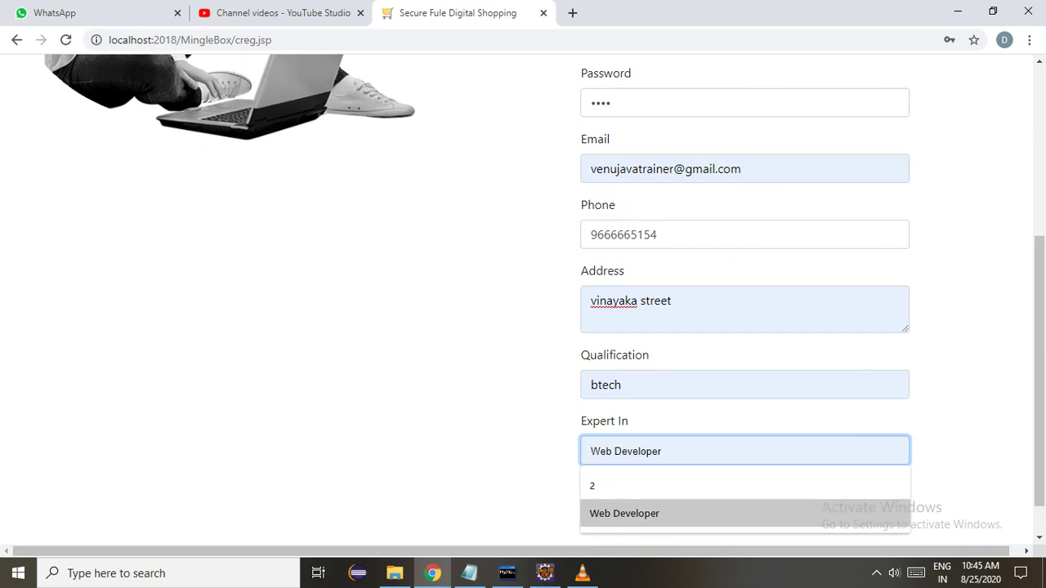
key("Down")
key("Down")
key("Up")
key("Return")
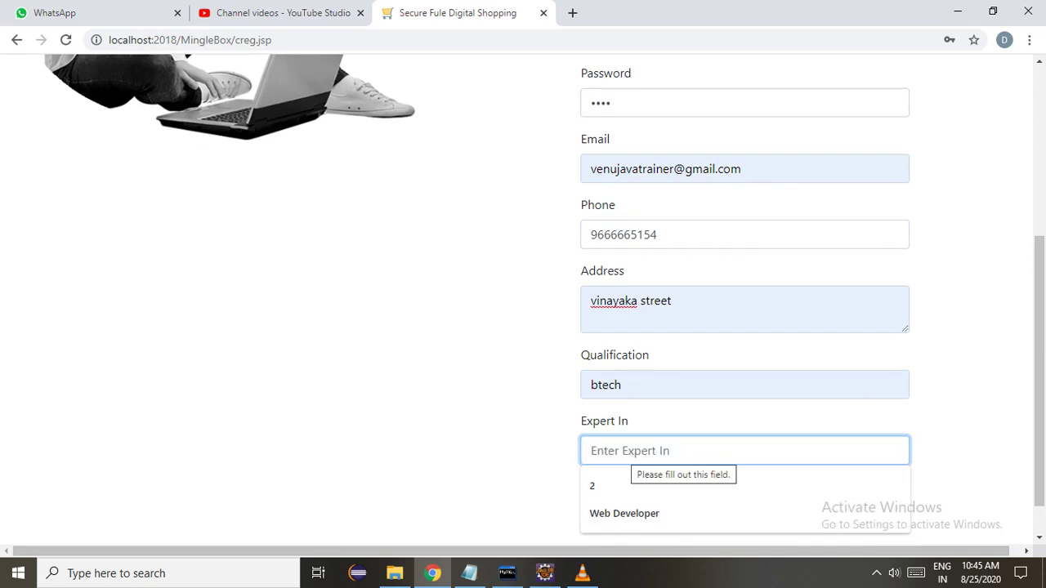
type("fullst")
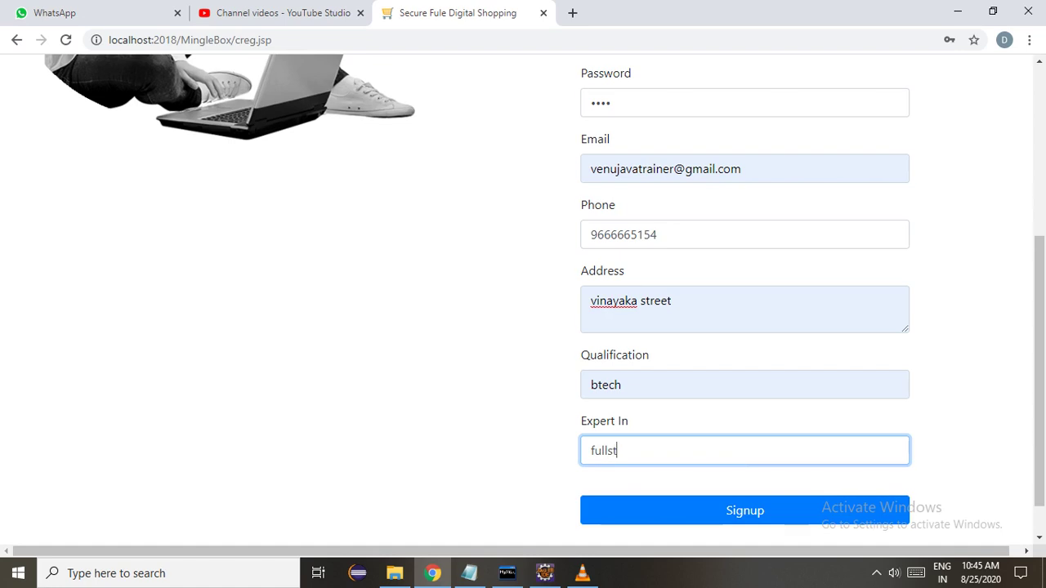
type("ack developer")
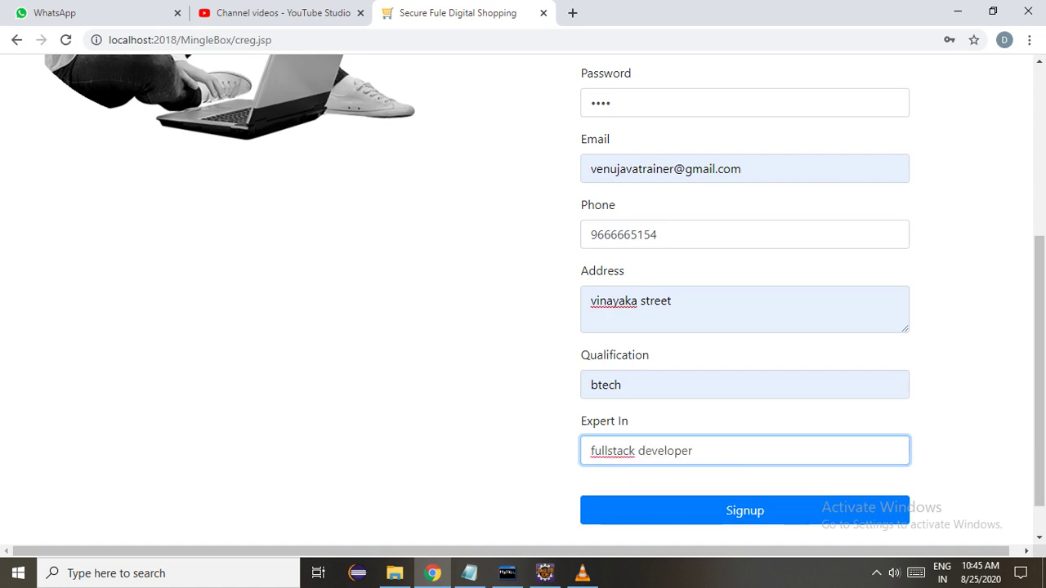
right_click(612, 451)
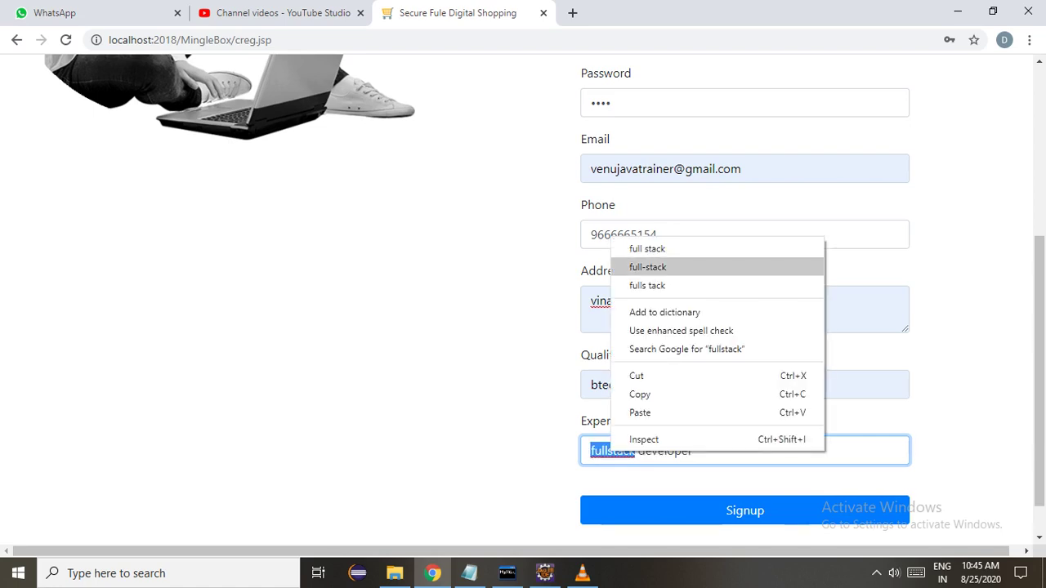
left_click(648, 267)
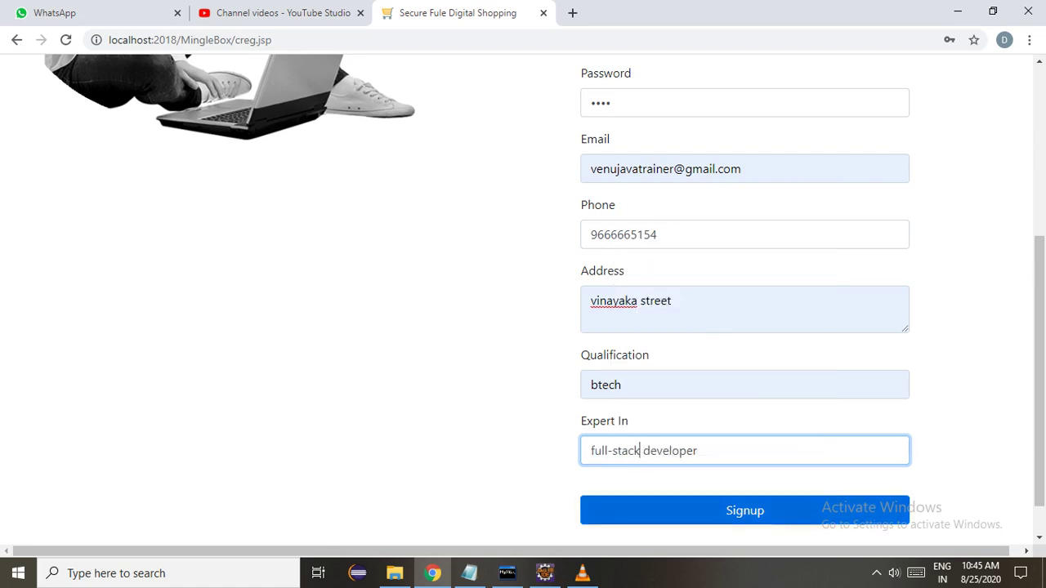
left_click(736, 515)
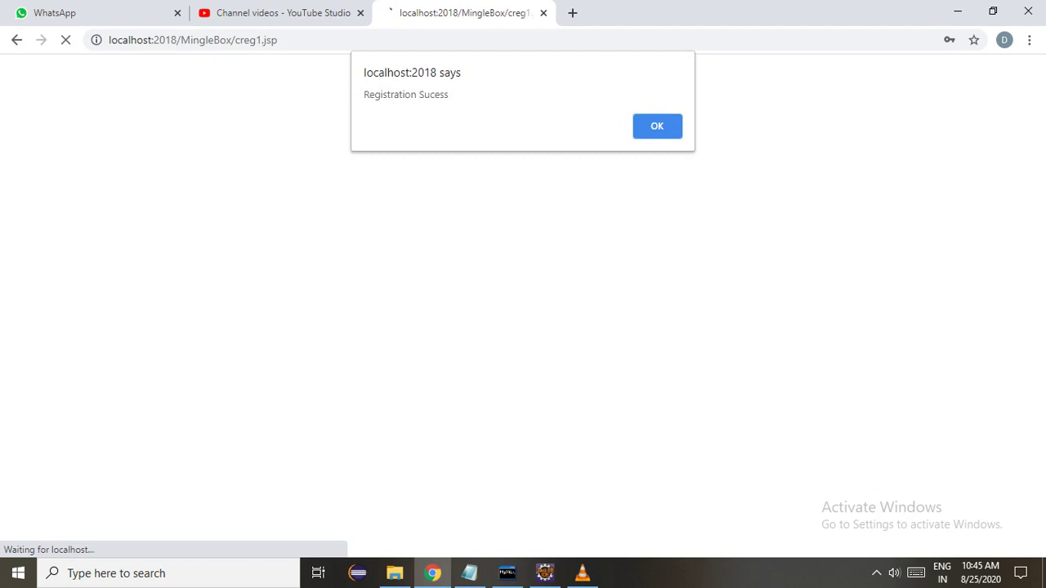
key("Return")
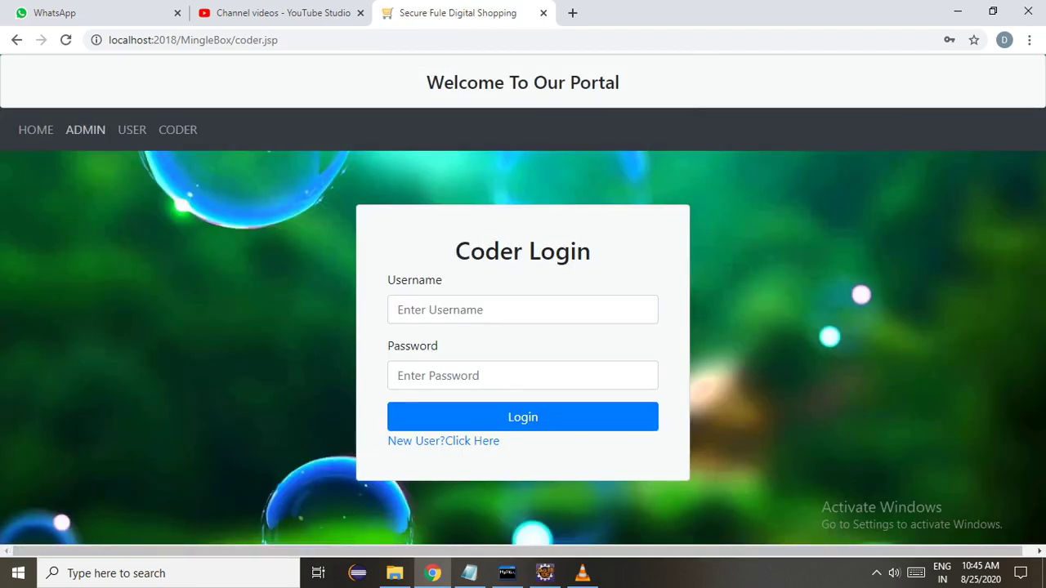
Log in as admin, dismiss Chrome's password alert, check the Users and Coders lists, and log out.
left_click(85, 129)
left_click(490, 310)
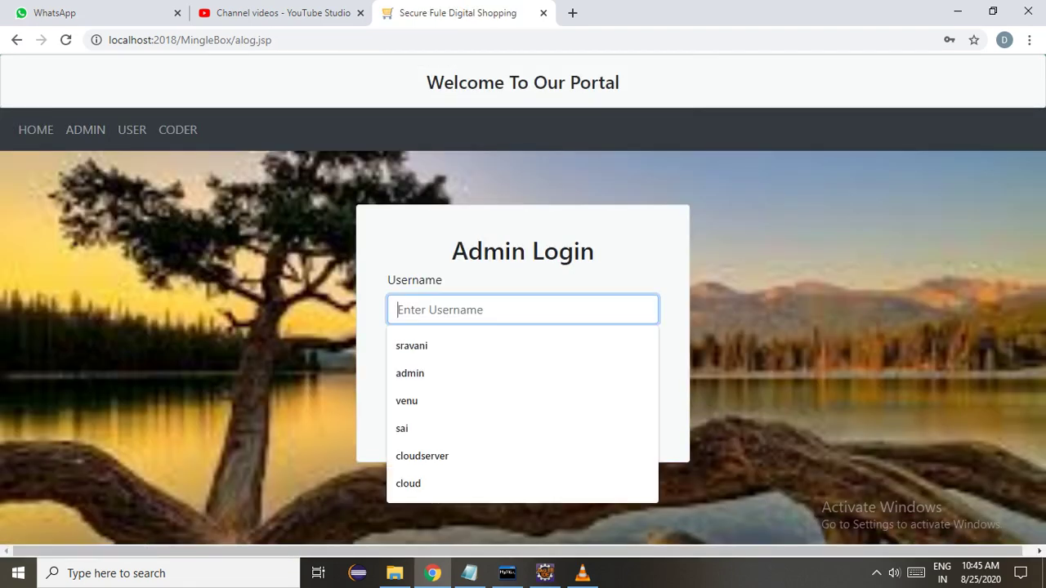
type("admin")
key("Tab")
type("admin")
key("Return")
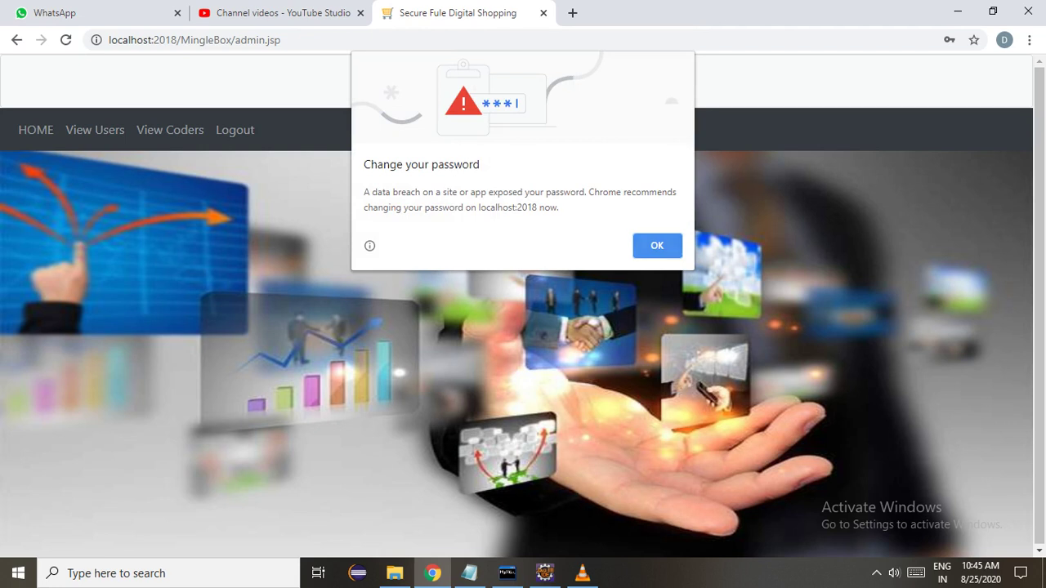
key("Return")
left_click(94, 130)
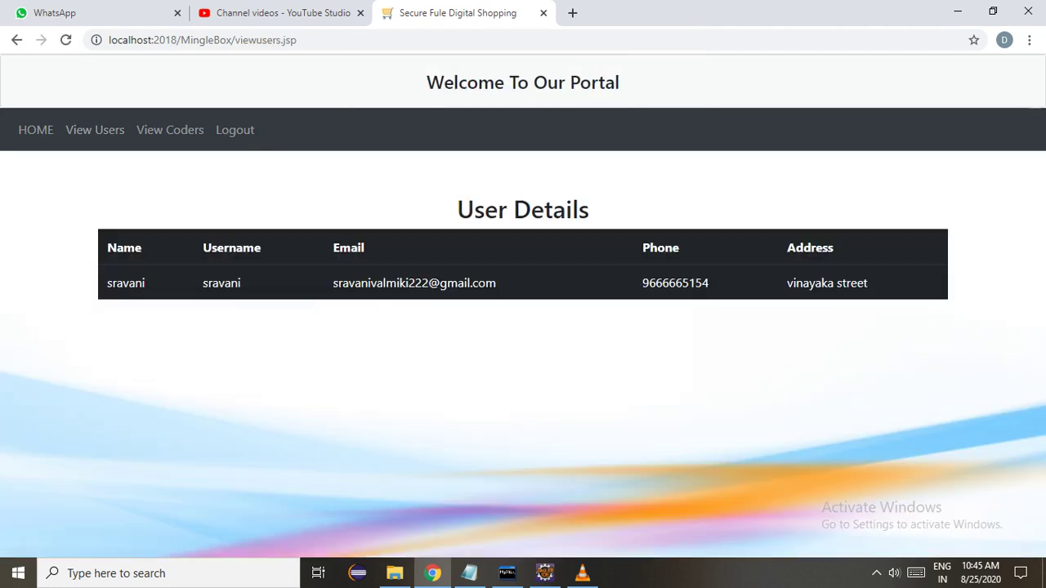
left_click(170, 130)
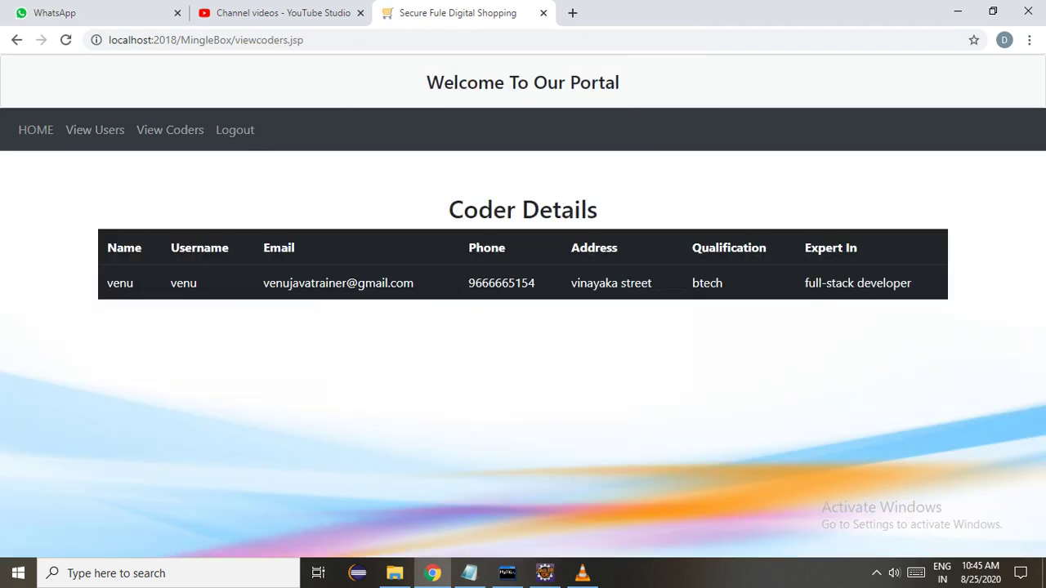
left_click(235, 130)
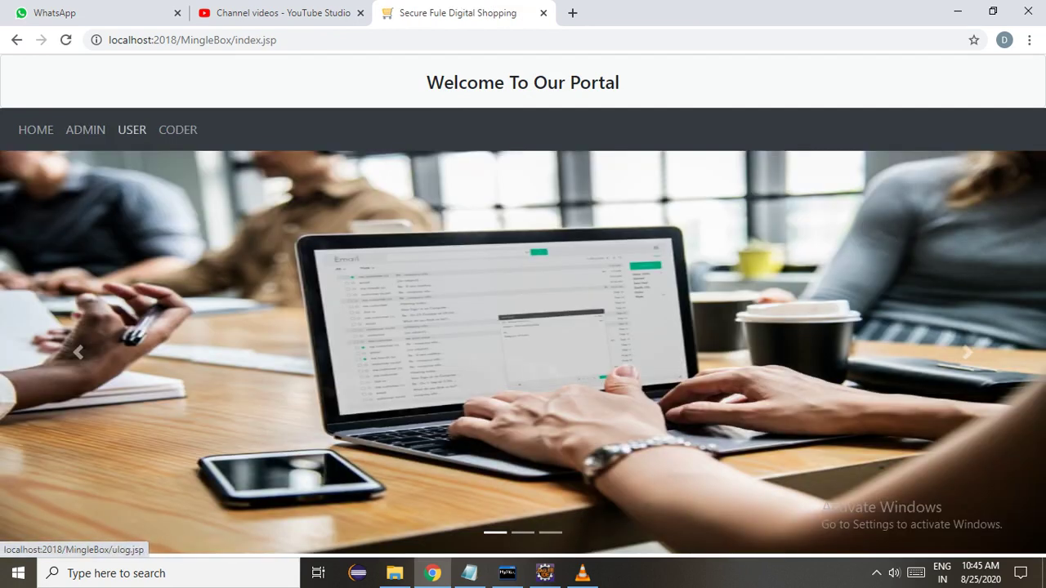
Log in as the new user with the saved username, check View Coders, and open Post Project.
left_click(131, 130)
left_click(523, 310)
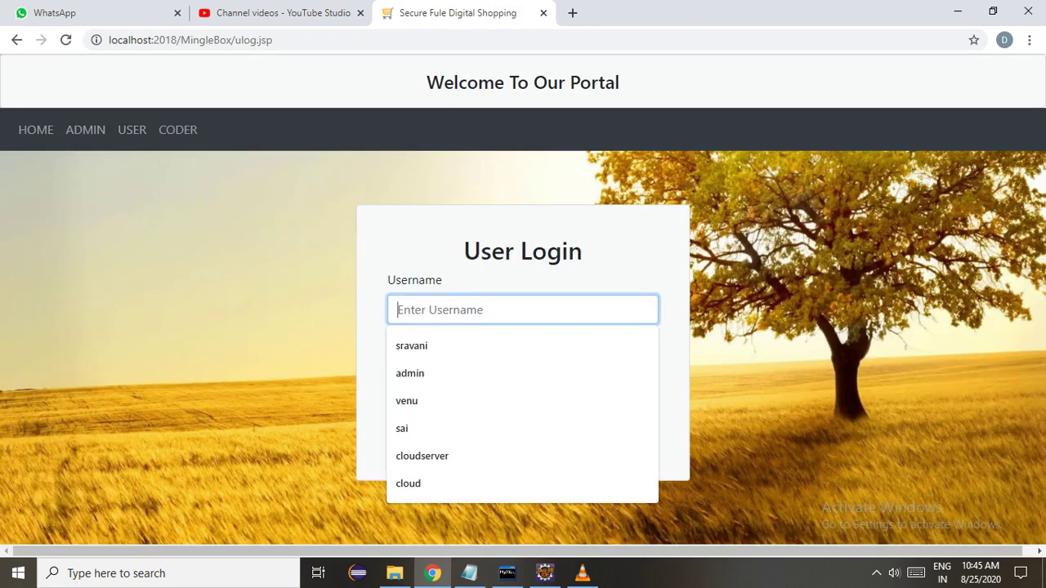
key("Down")
key("Return")
key("Tab")
key("Tab")
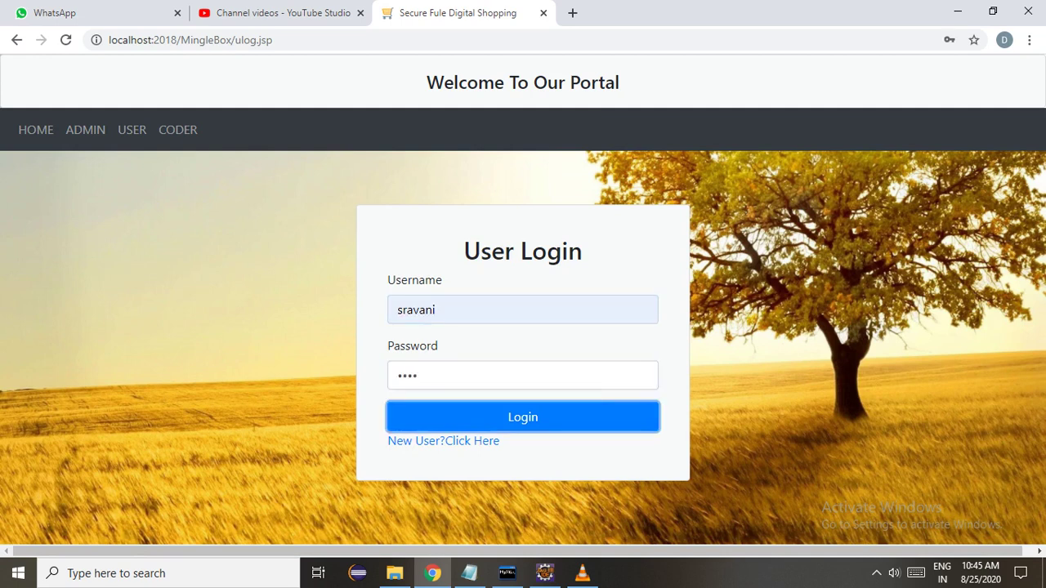
key("Return")
left_click(99, 130)
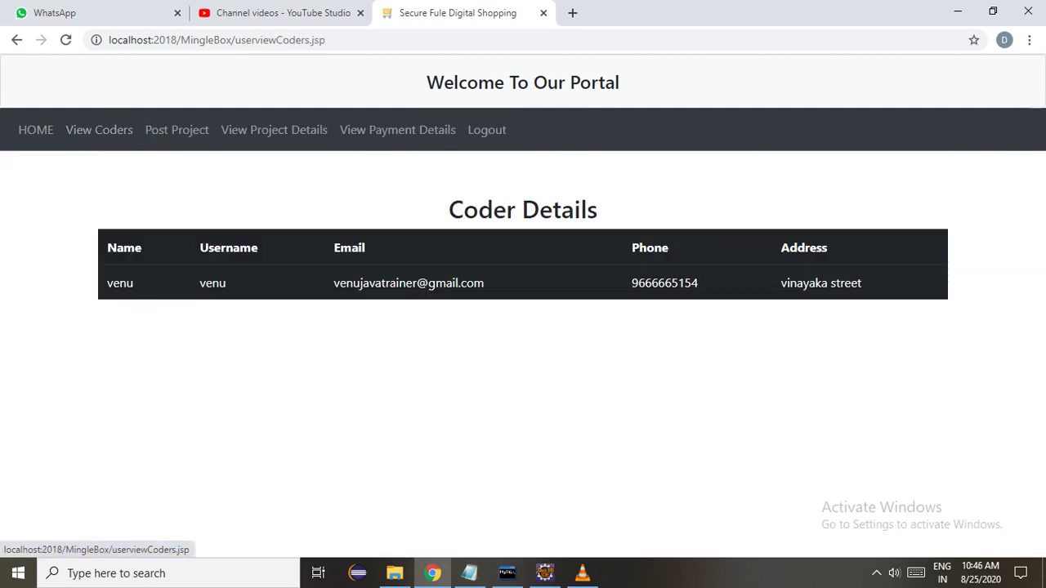
left_click(177, 130)
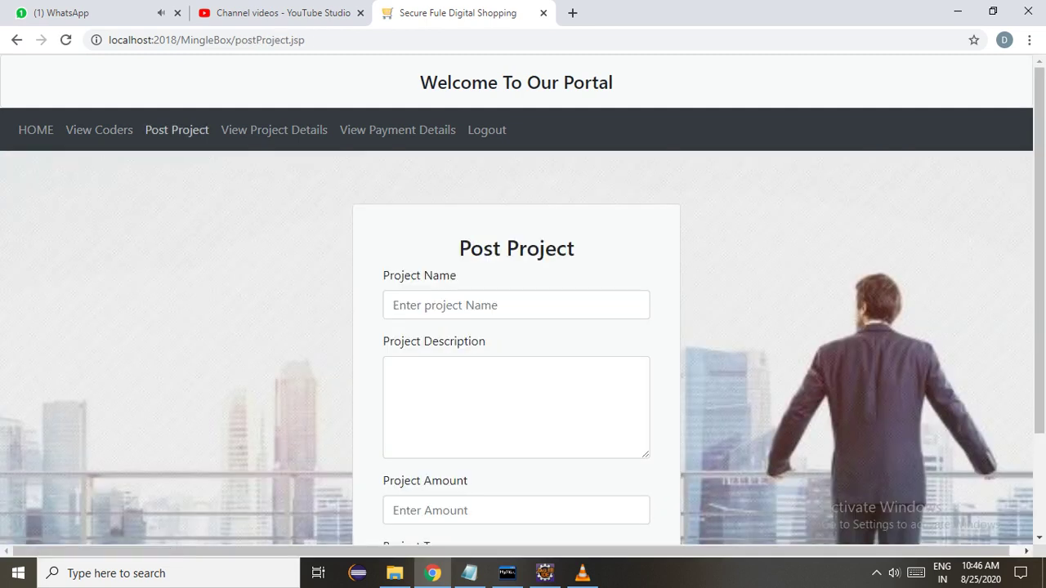
Post the 'family track' project with its tracking description, amount 15000 and type Android Application.
left_click(516, 304)
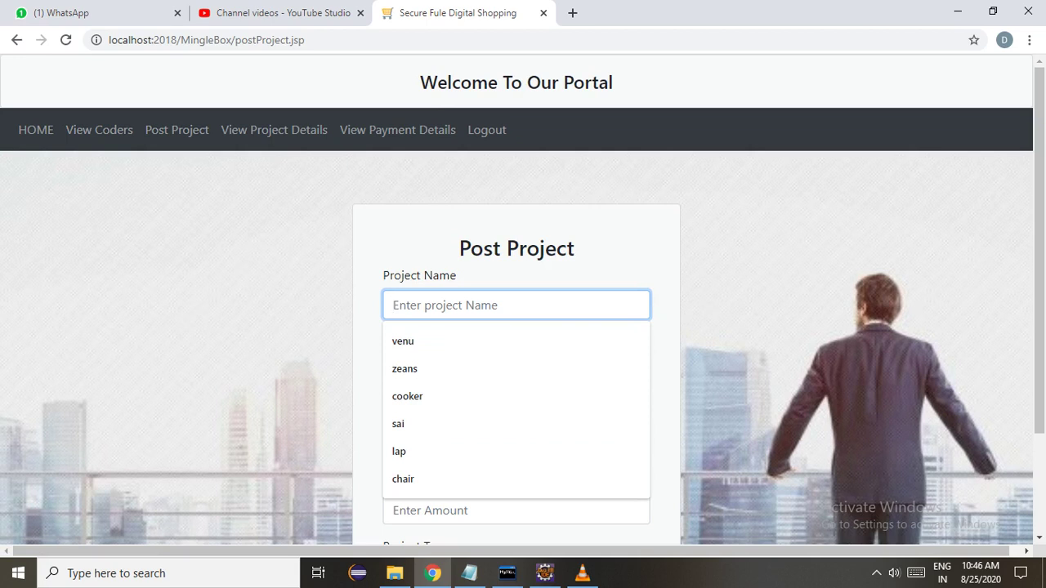
type("family ")
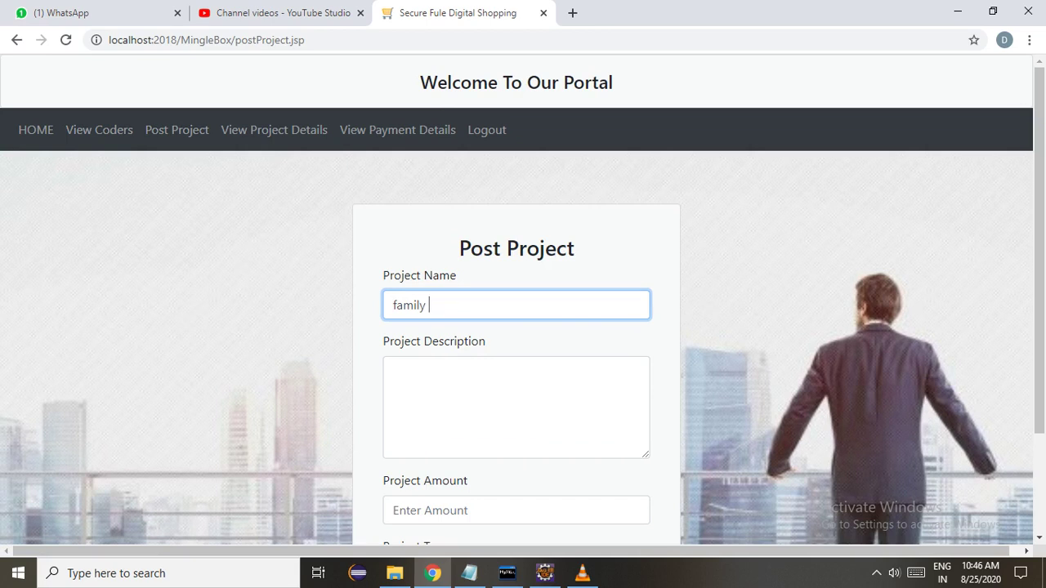
type("track")
left_click(394, 372)
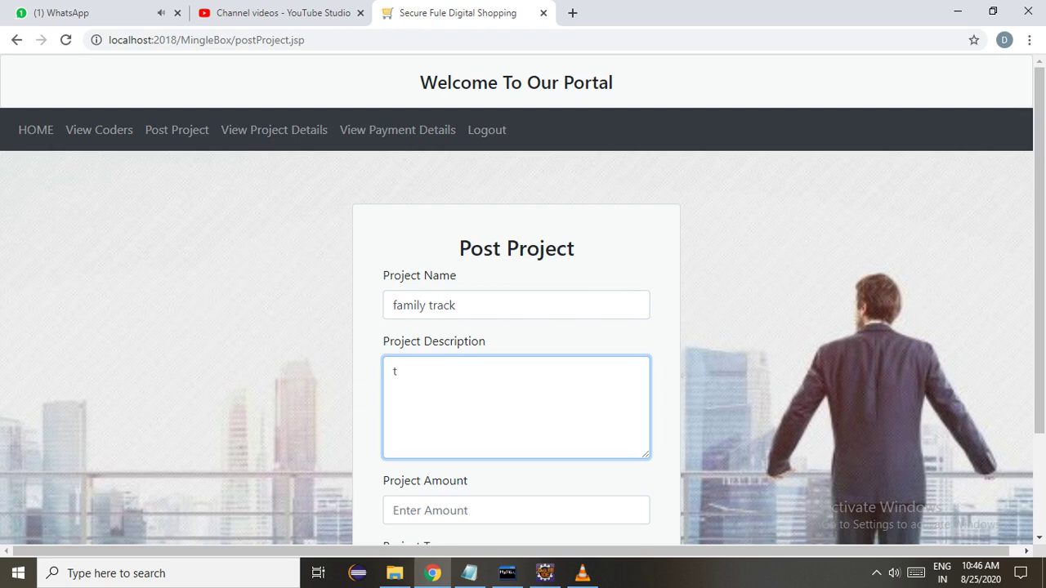
type("by using this applicatio")
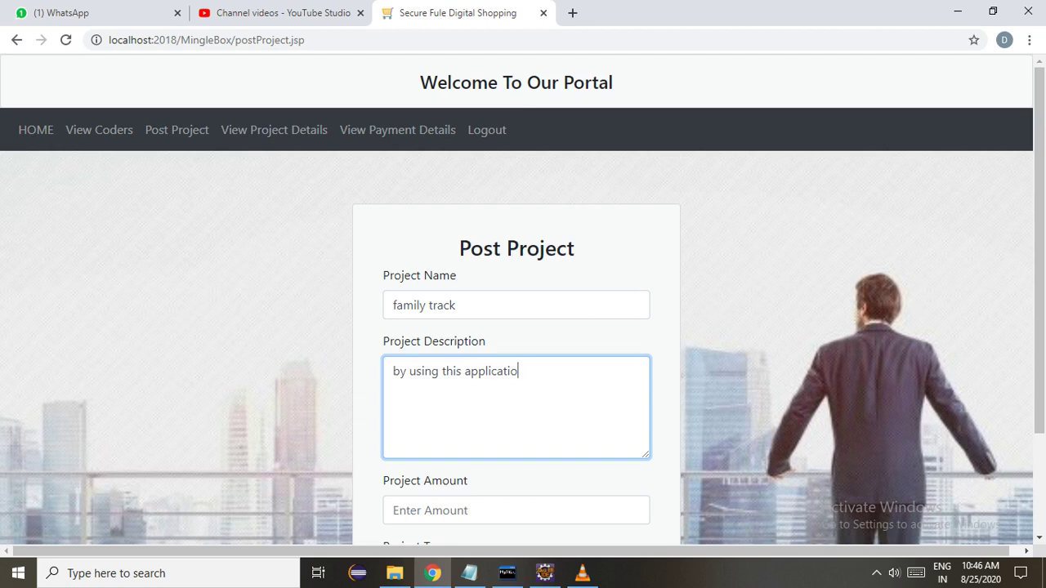
type("n we can track our fri")
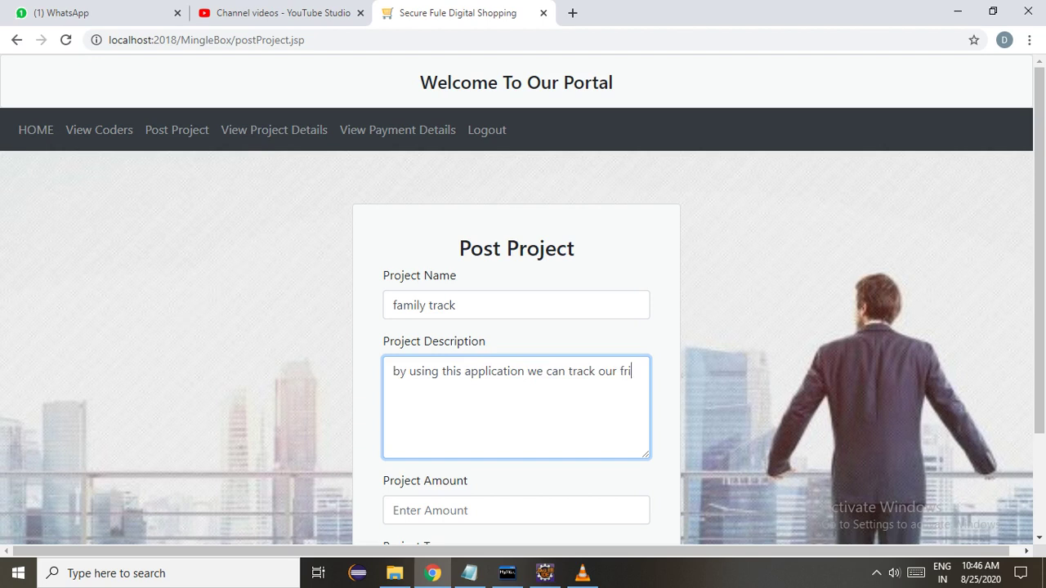
type("ends and family")
key("Tab")
type("15000")
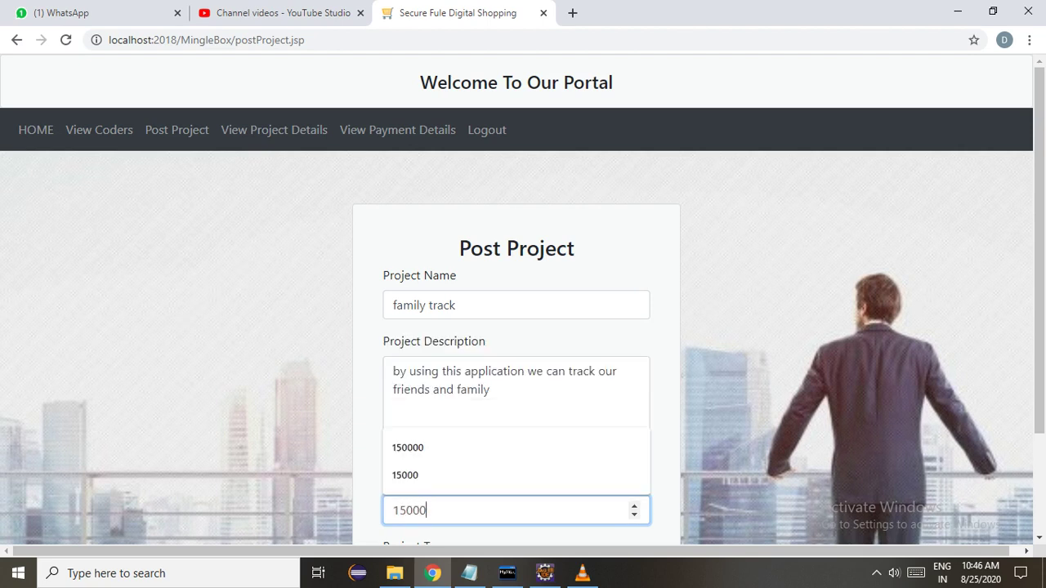
key("Tab")
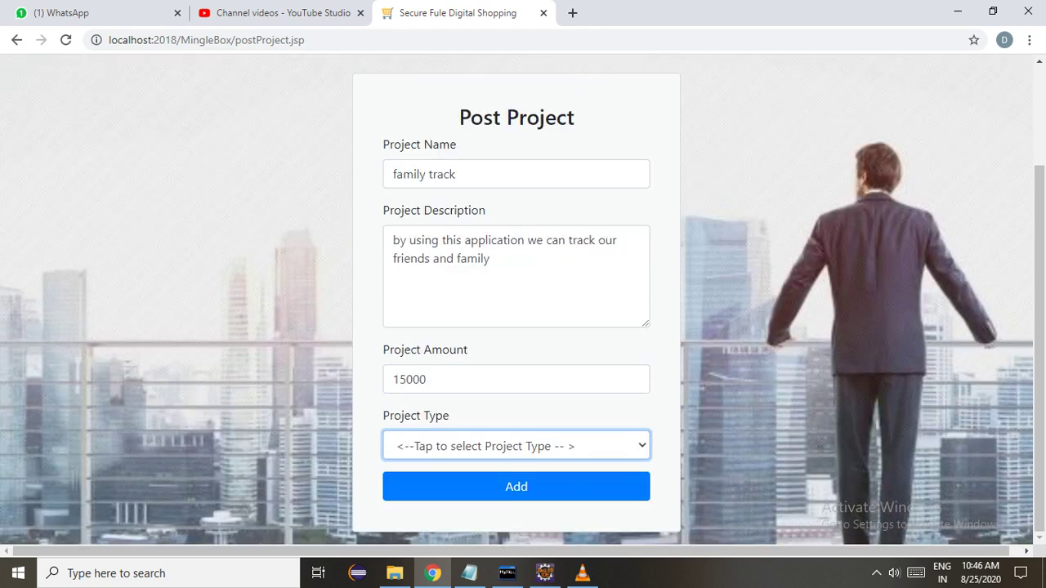
key("Down")
key("Down")
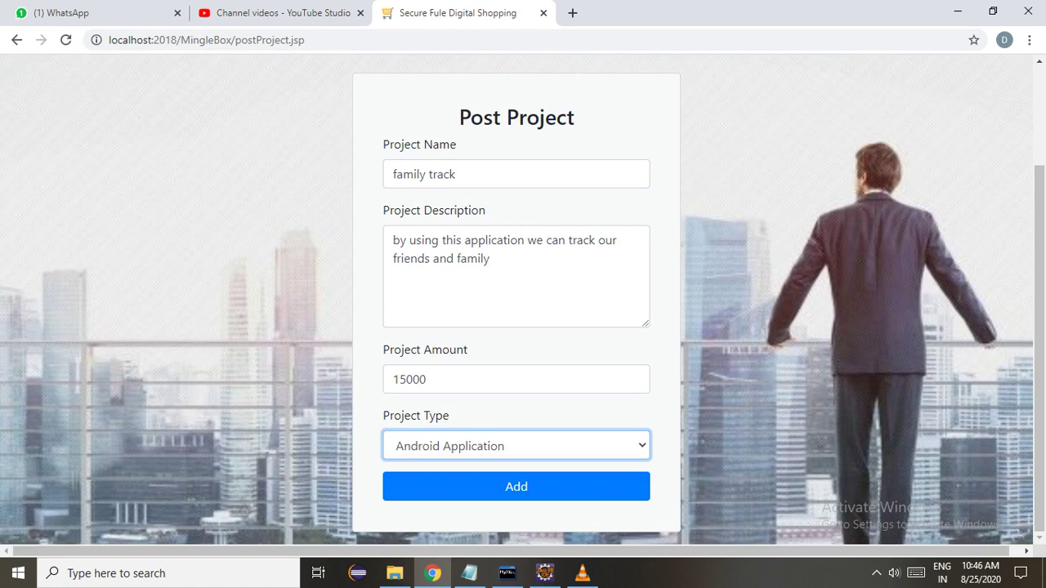
key("alt+Down")
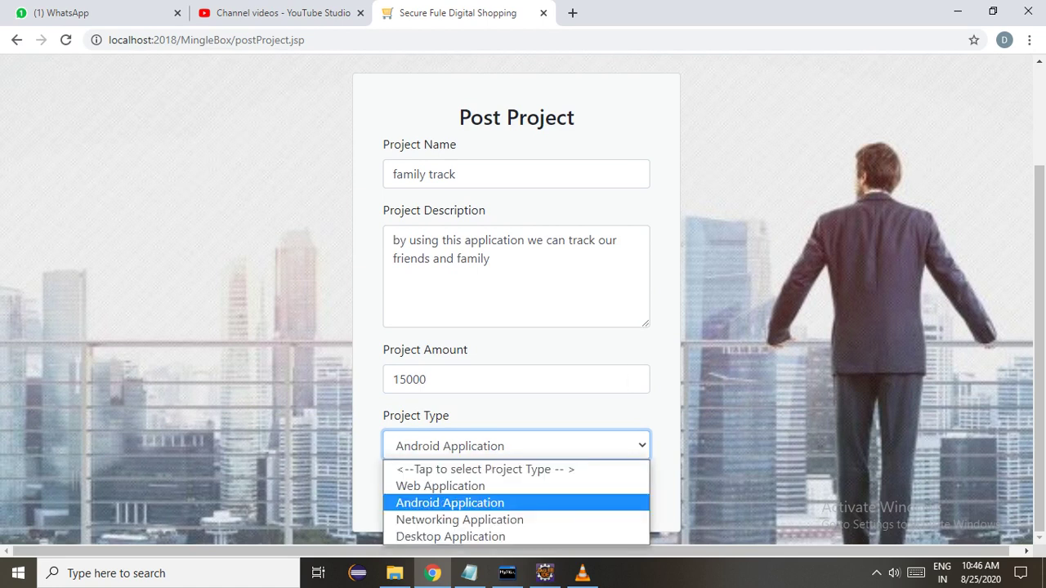
key("Return")
key("Return")
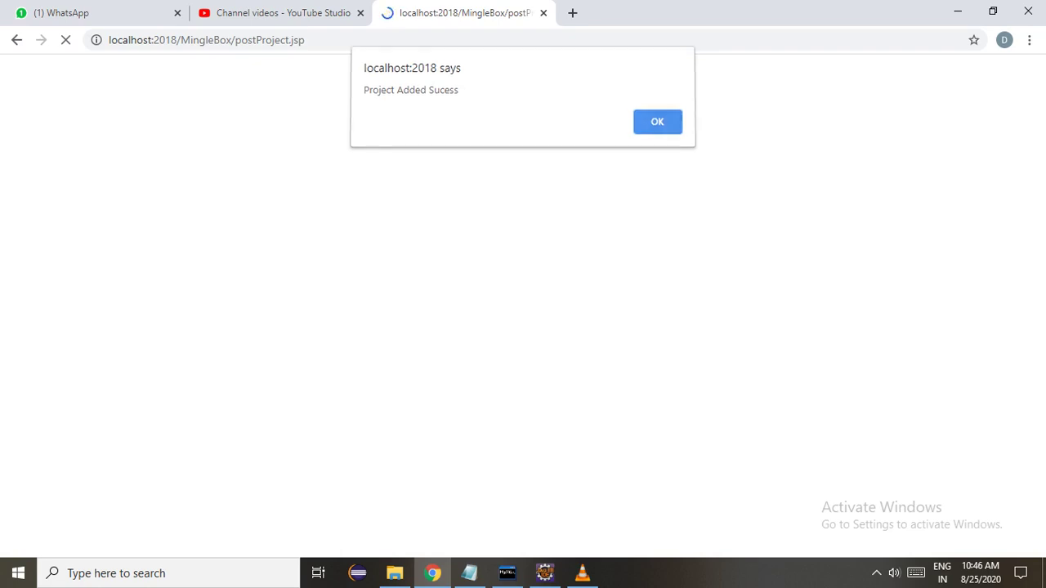
key("Return")
Check the project details, its empty bids and payment details, then log out to Coder Login.
left_click(274, 130)
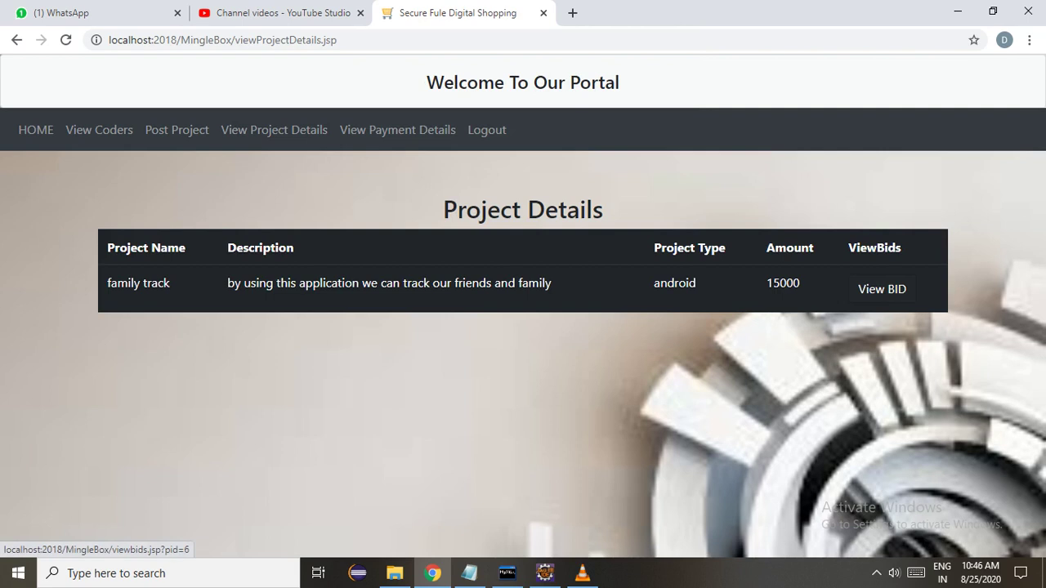
left_click(882, 289)
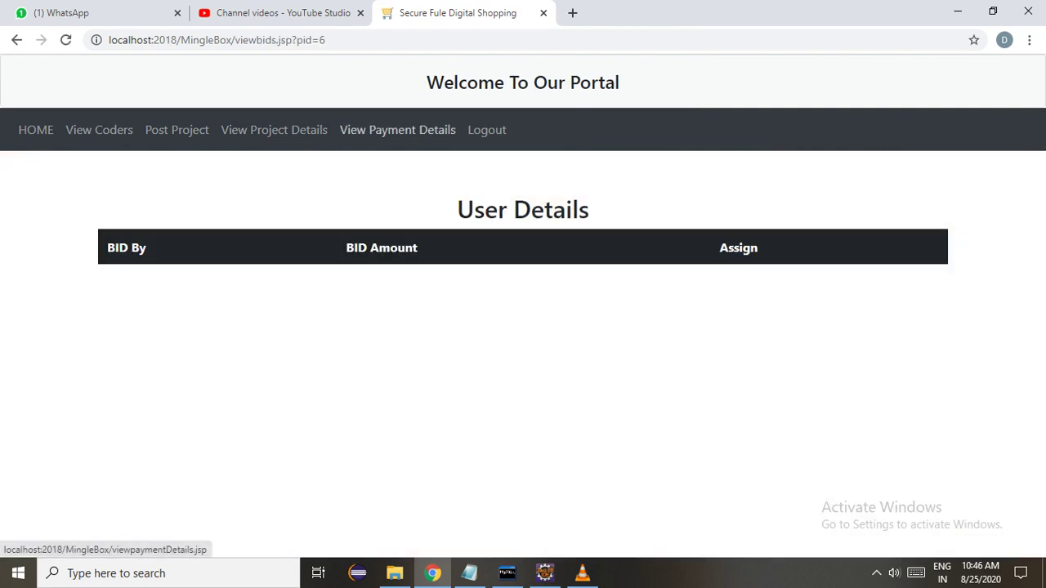
left_click(397, 130)
left_click(486, 130)
left_click(177, 130)
Log in as the coder with the saved username, view the profile and the projects open for bidding.
left_click(397, 310)
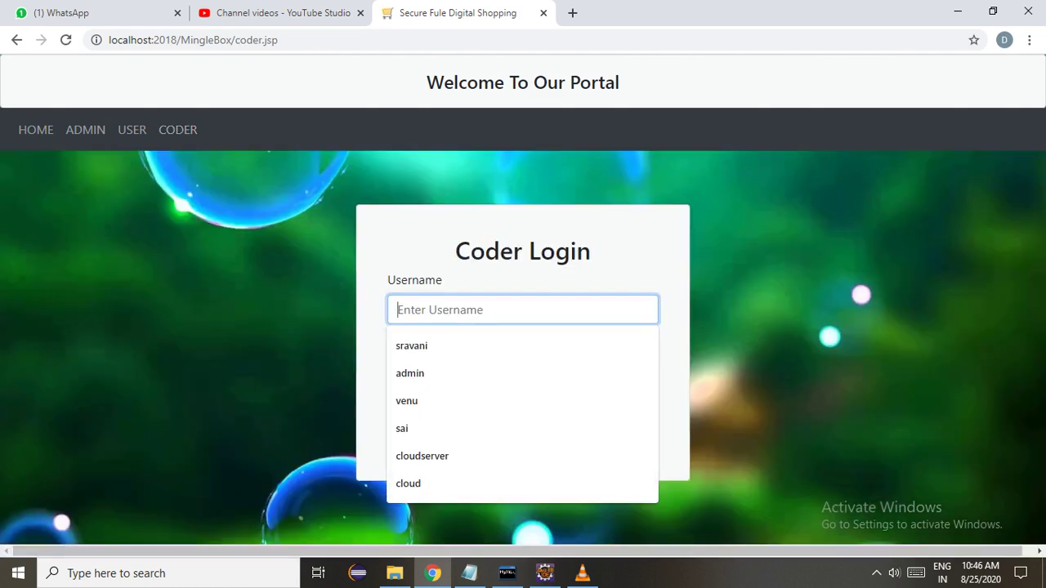
key("Down")
key("Down")
key("Down")
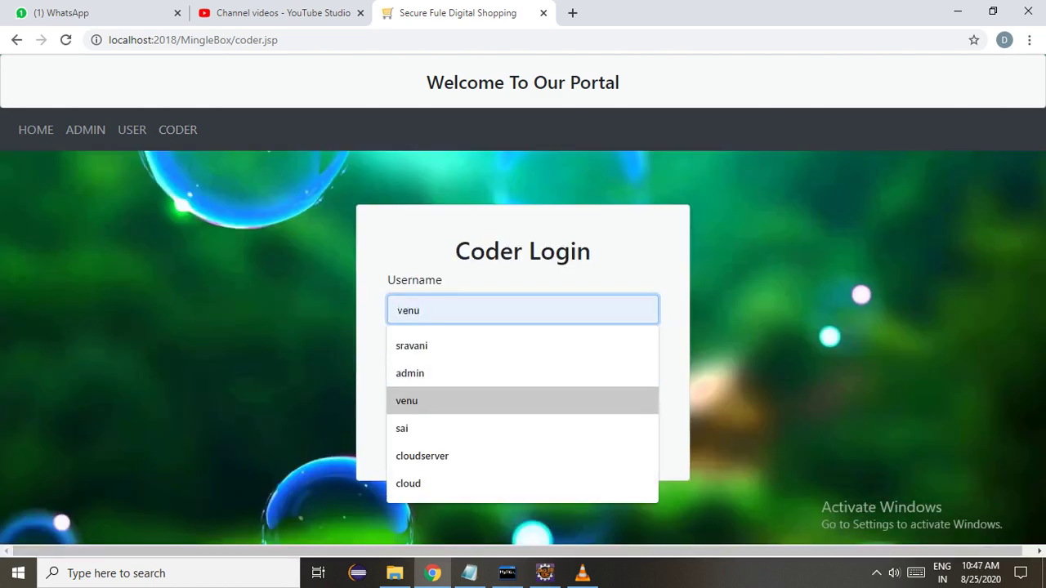
key("Return")
left_click(523, 375)
type("venu")
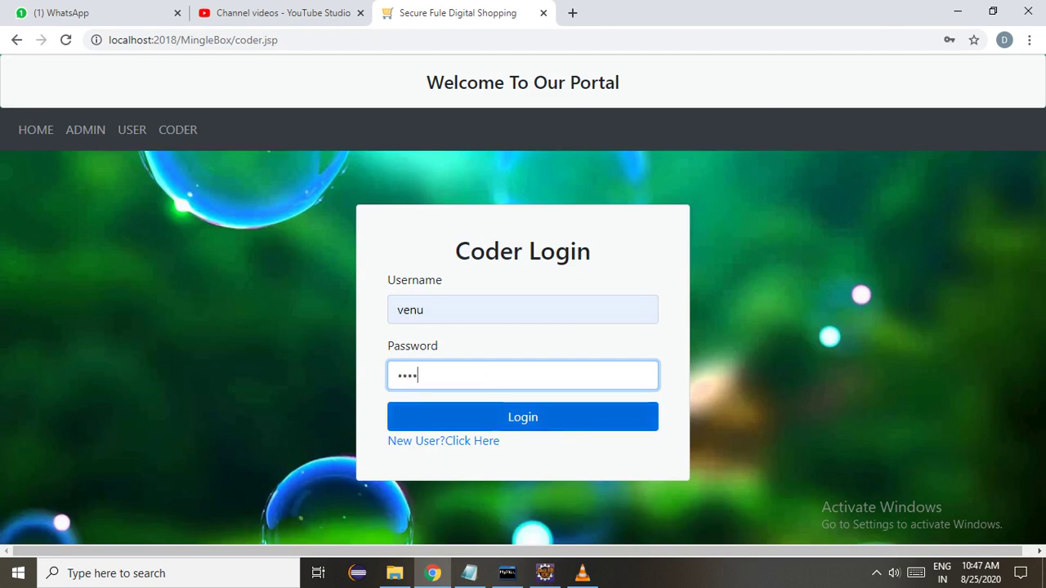
left_click(523, 417)
left_click(97, 130)
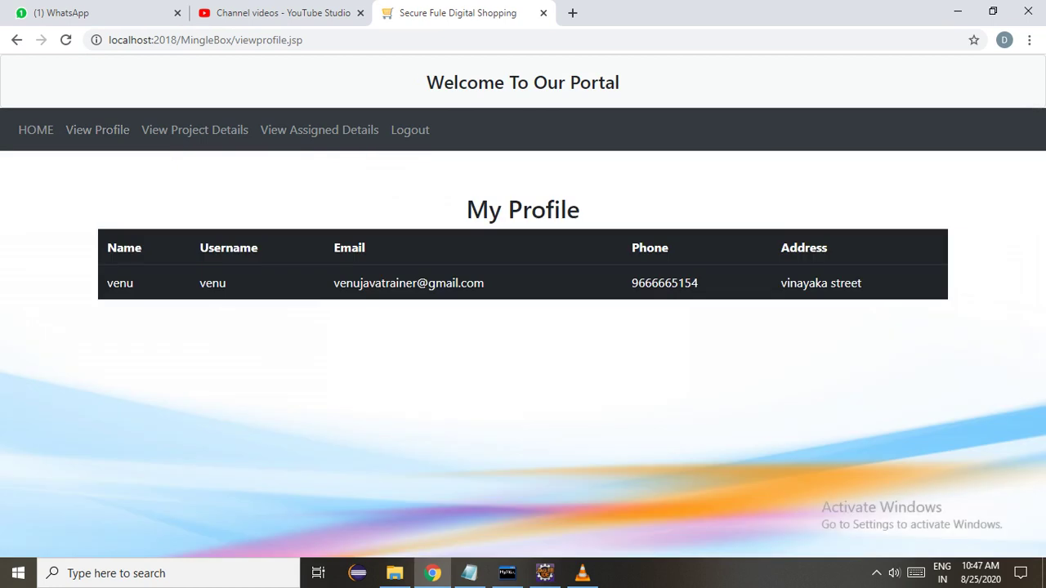
left_click(194, 130)
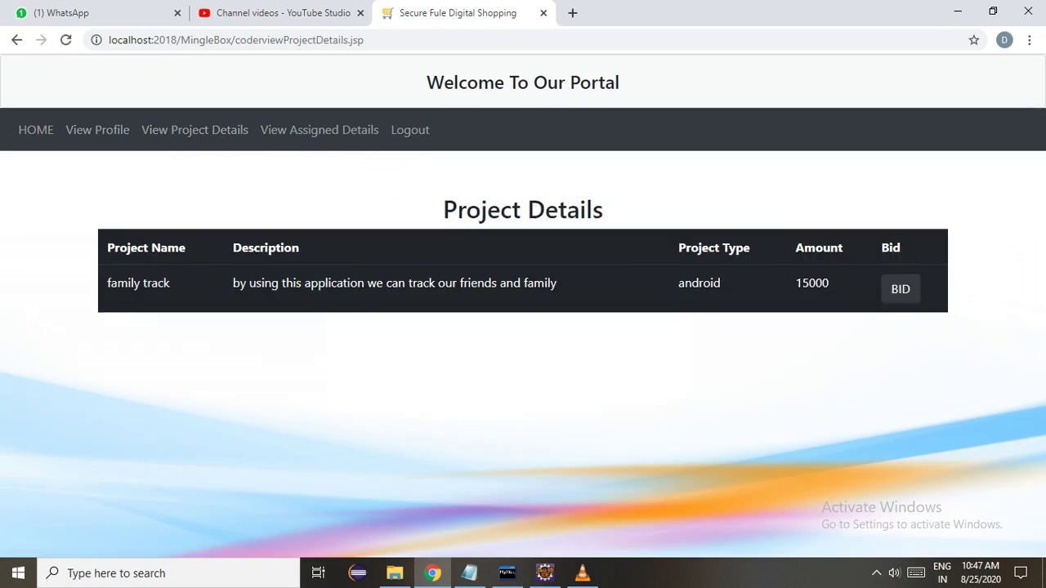
Bid 16000 instead of 15000 on family track, confirm the success alert, and view assigned projects.
double_click(811, 282)
left_click(900, 289)
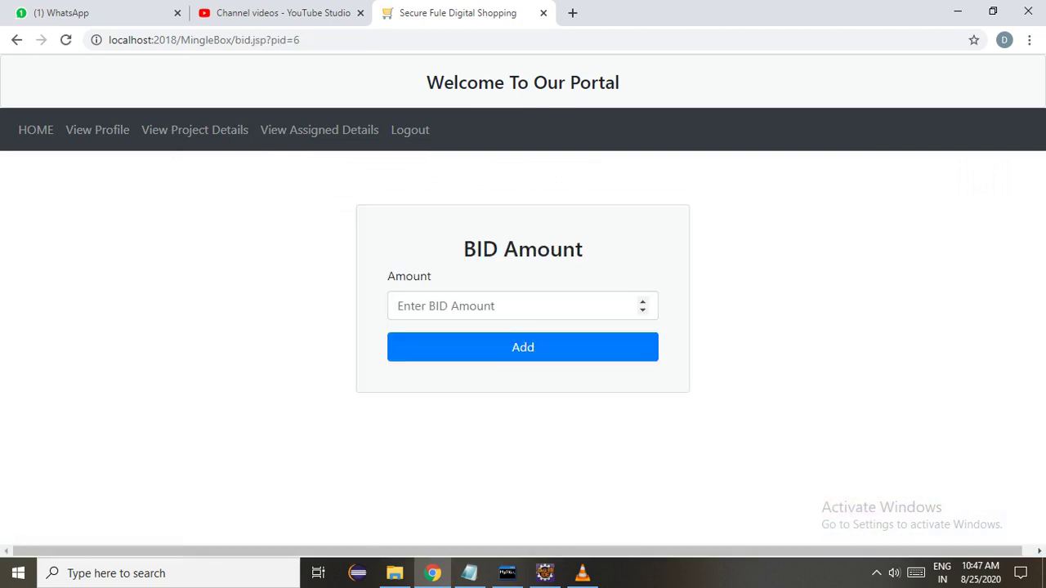
left_click(398, 306)
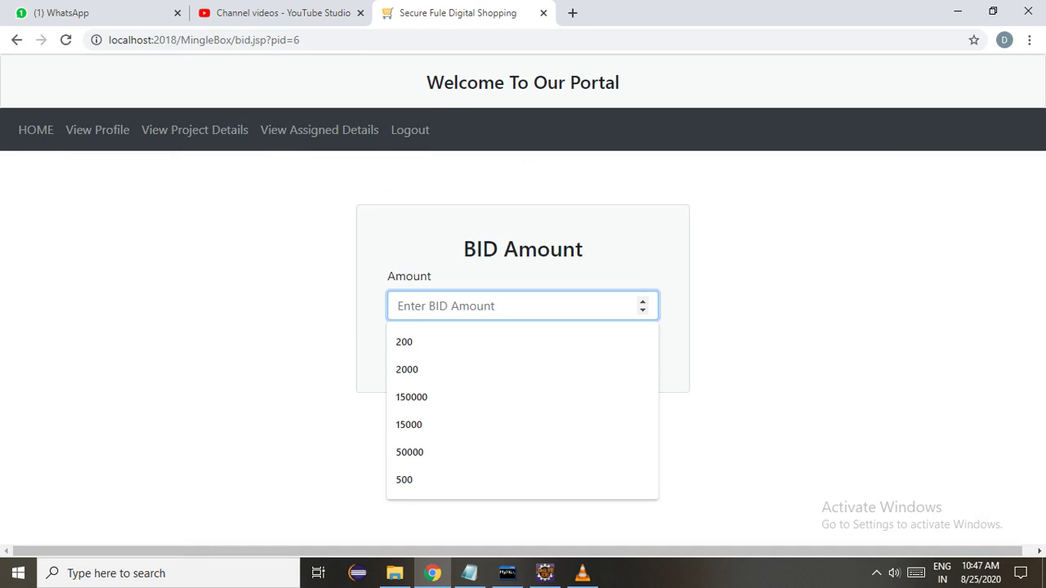
type("15")
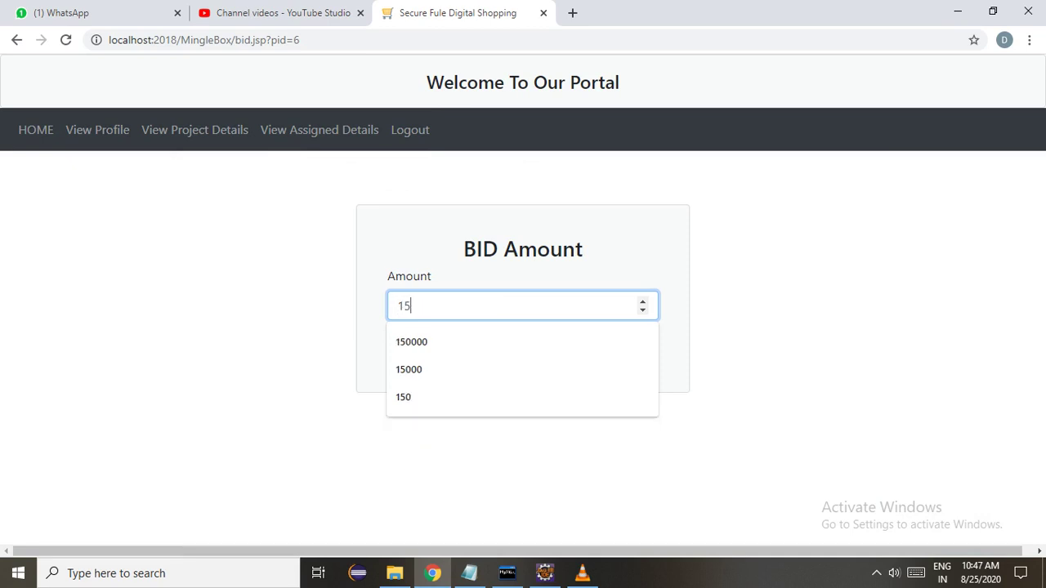
type("000")
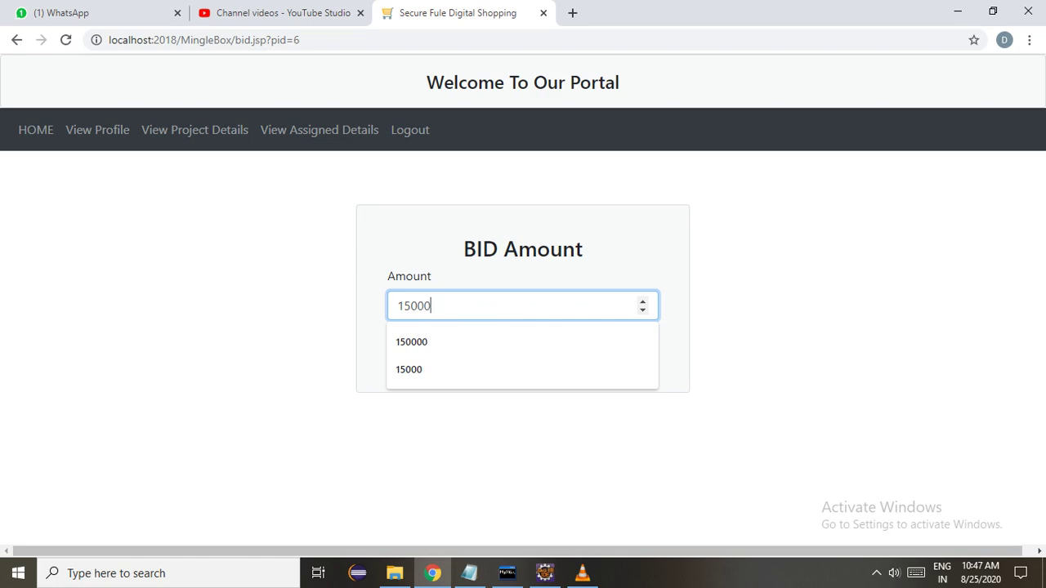
key("BackSpace")
key("BackSpace")
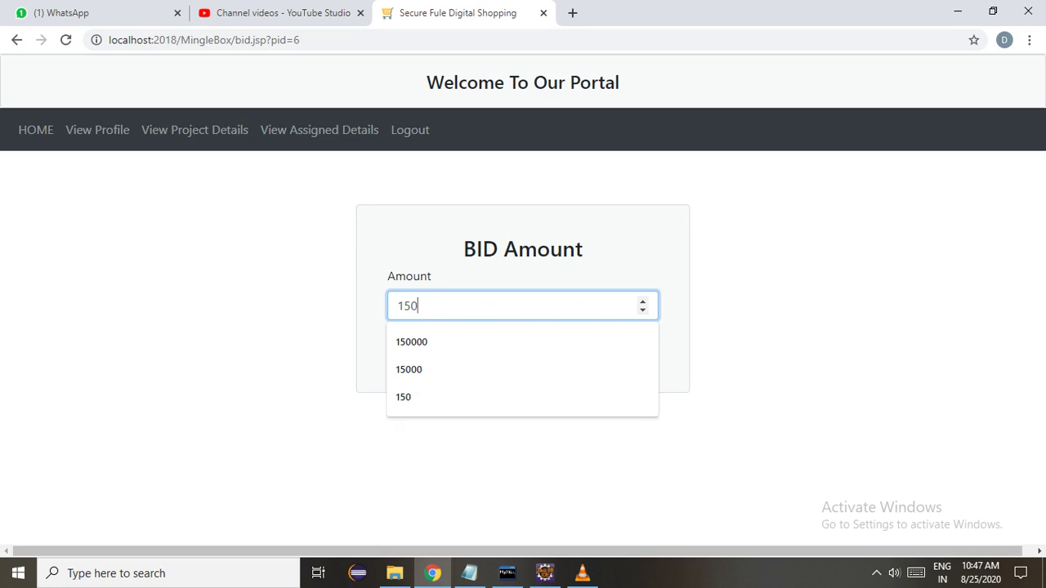
key("BackSpace")
key("BackSpace")
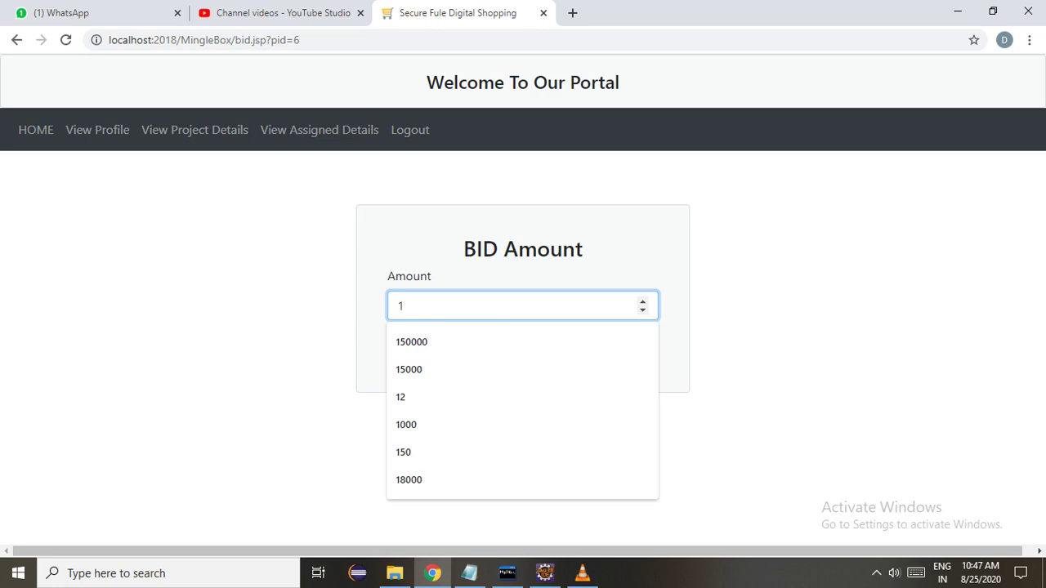
type("6000")
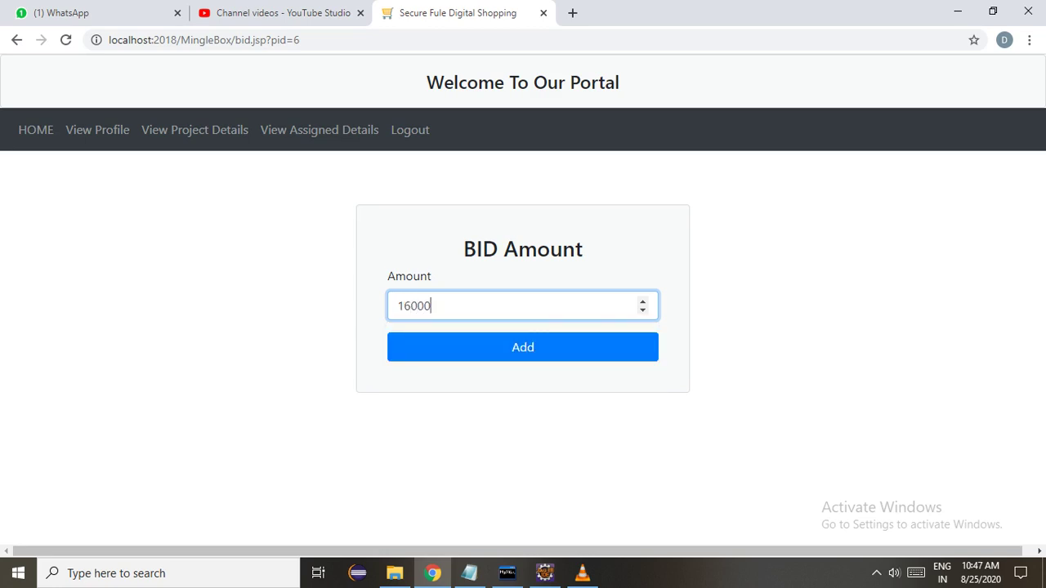
key("Return")
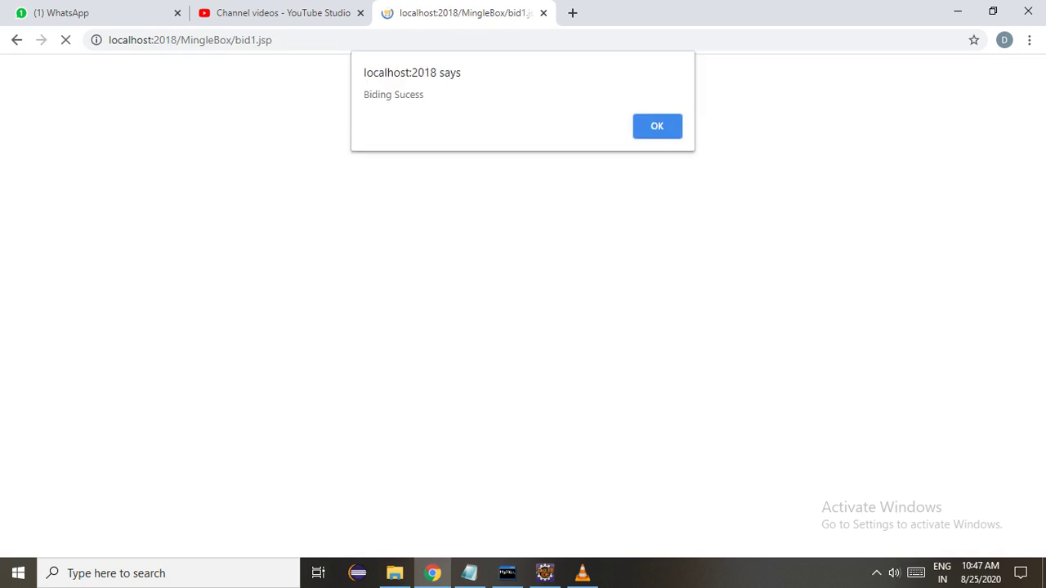
key("Return")
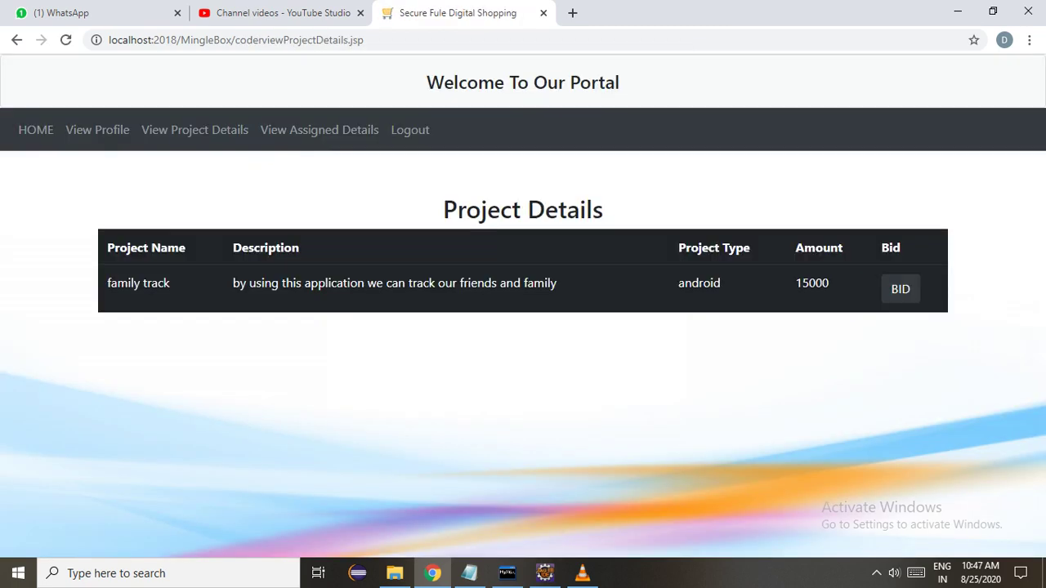
left_click(318, 130)
Log out the coder and sign in as the project owner with the saved username.
left_click(409, 130)
left_click(131, 130)
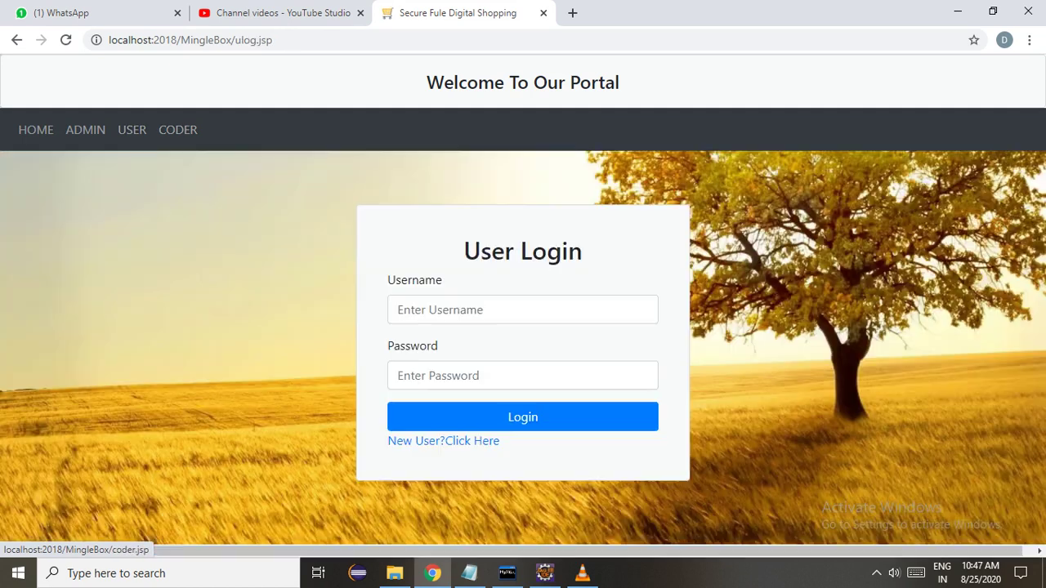
left_click(397, 309)
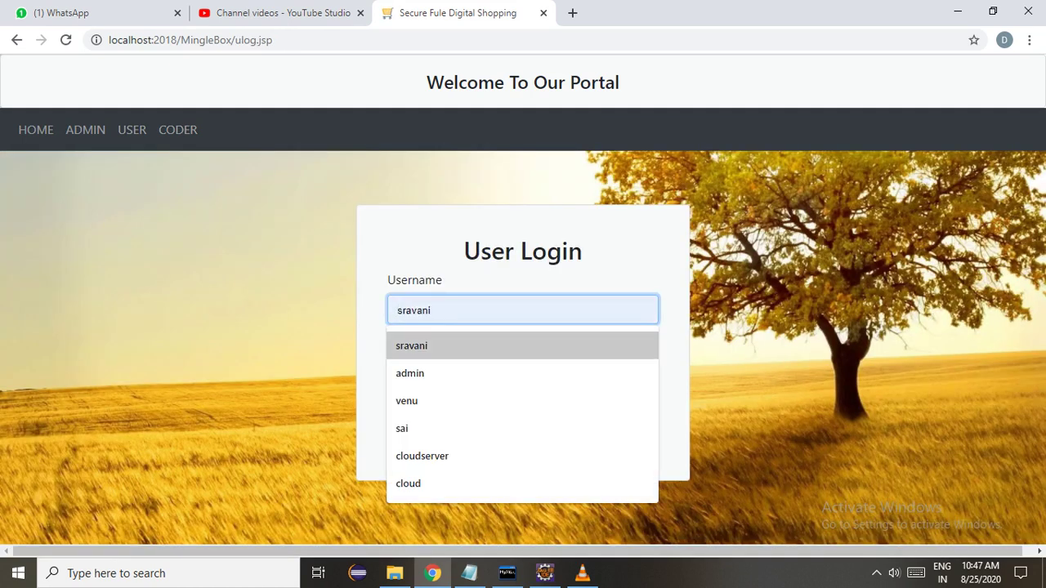
key("Return")
left_click(523, 375)
type("1234")
key("Return")
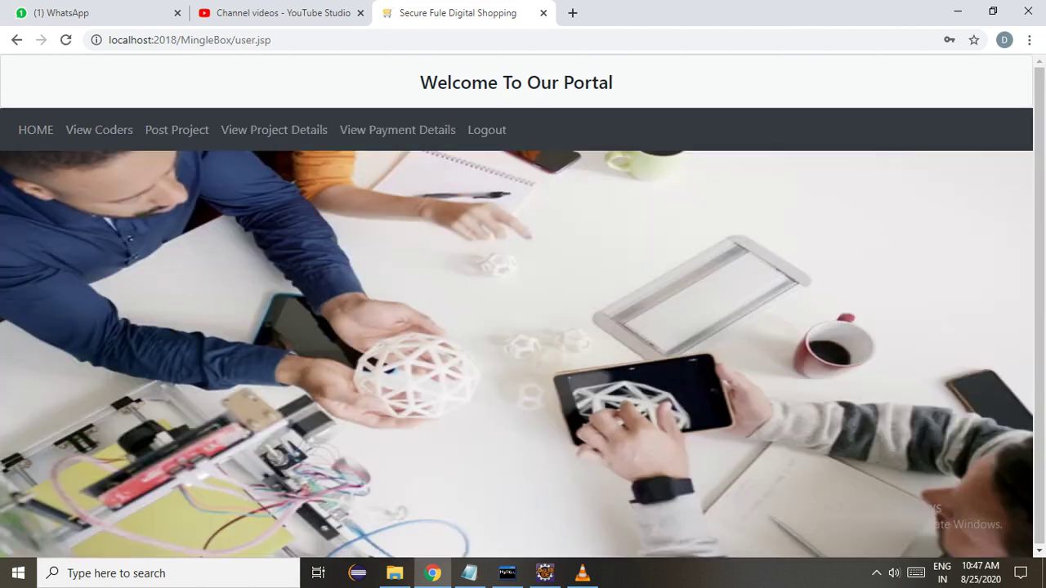
Assign family track to the coder bidding 16000 from its bids list, then log out.
left_click(274, 130)
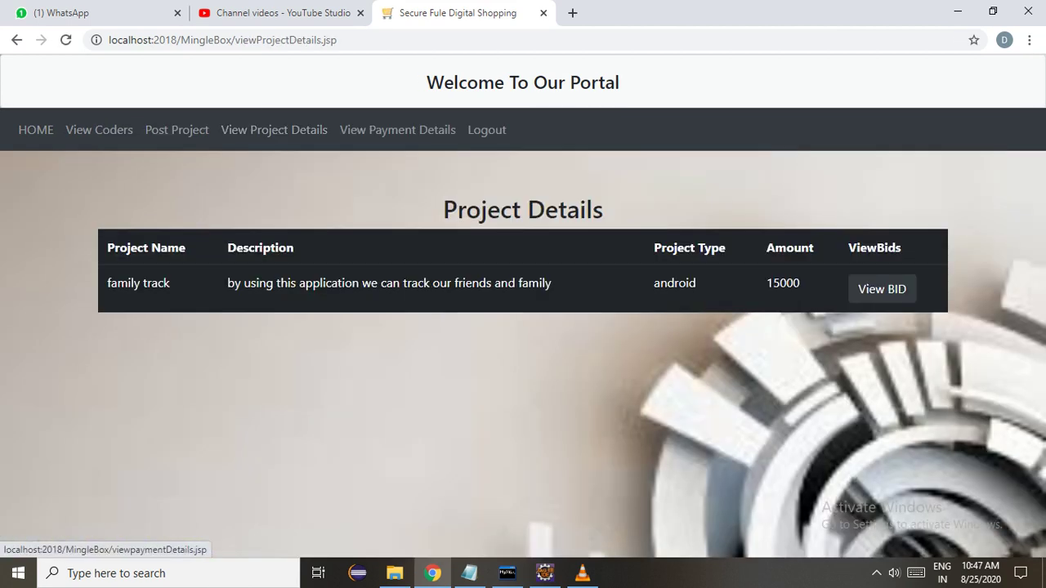
left_click(881, 288)
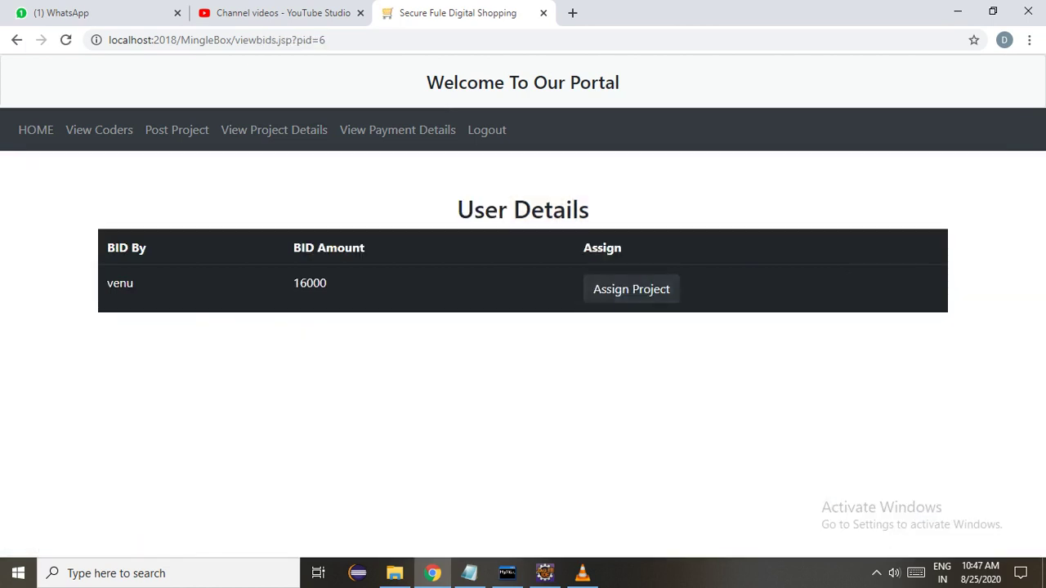
left_click(630, 289)
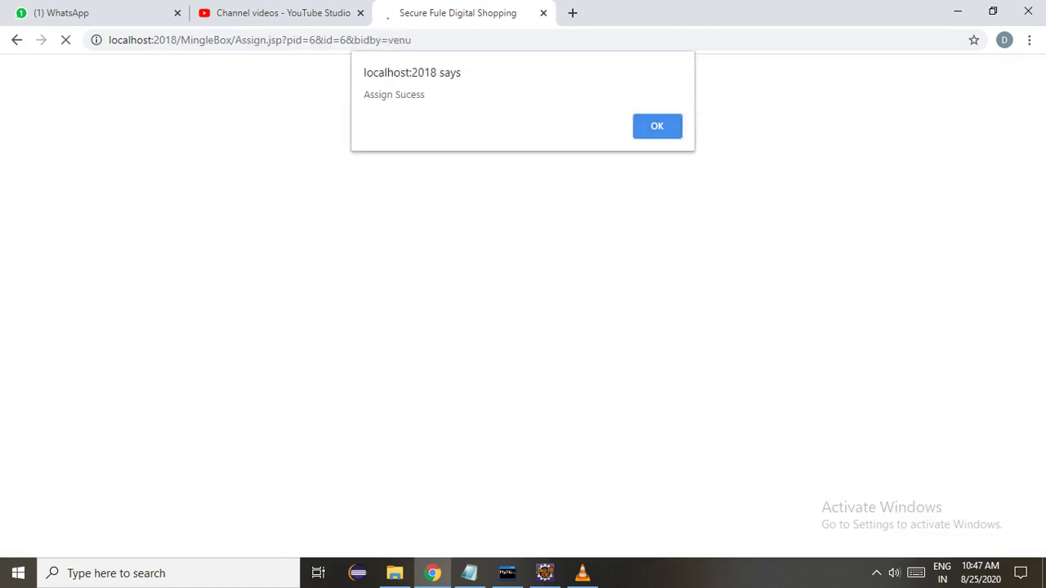
key("Return")
left_click(487, 130)
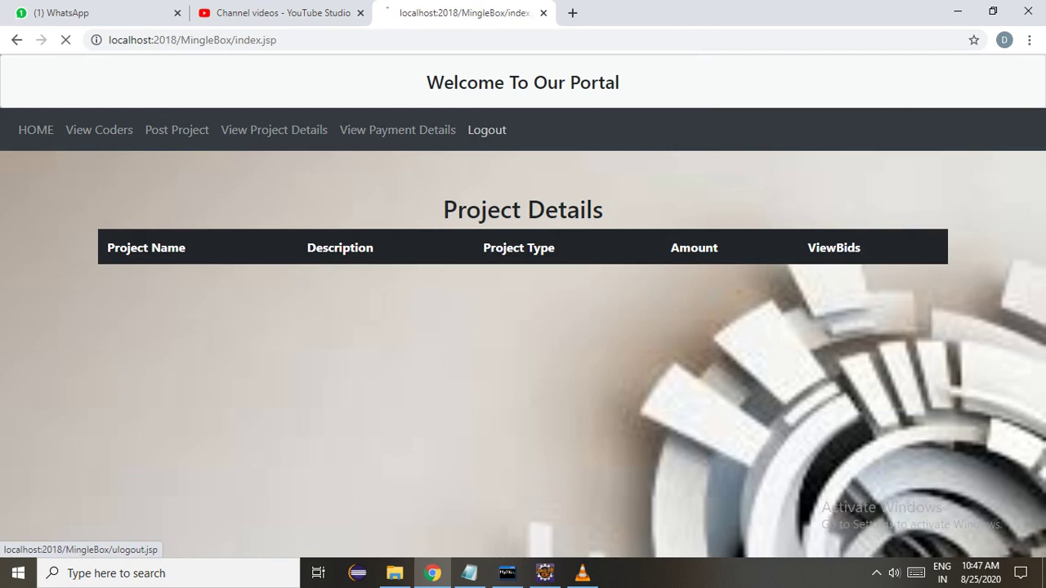
Log in to MingleBox as the coder with the coder's username and password.
left_click(177, 130)
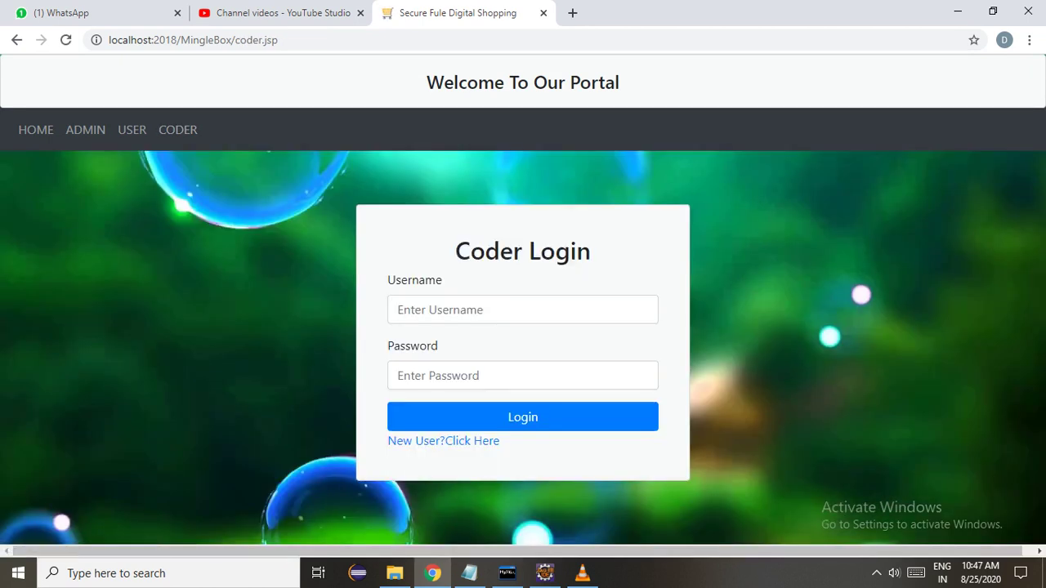
left_click(522, 310)
key("Return")
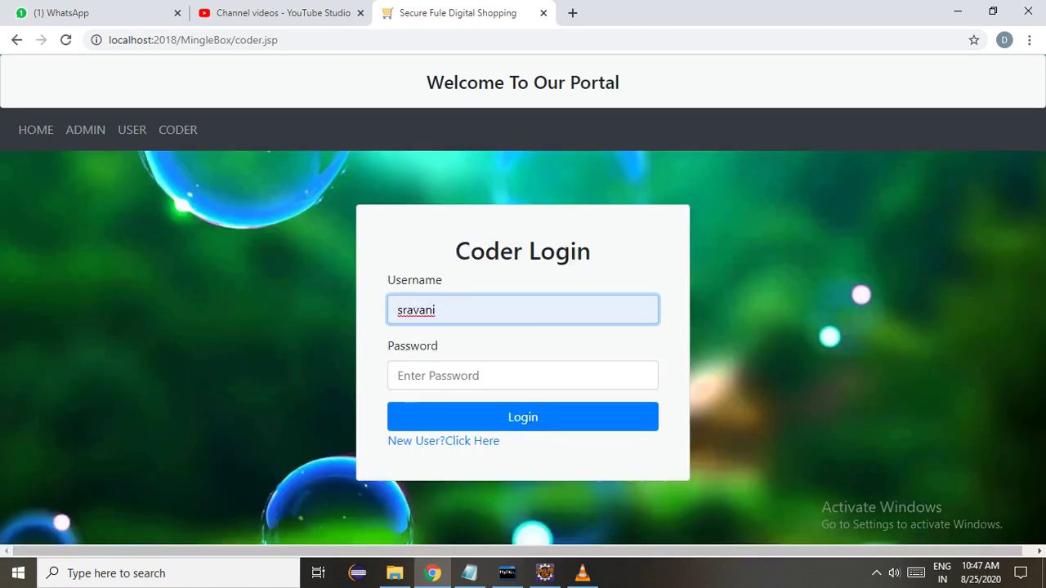
double_click(416, 309)
type("venu")
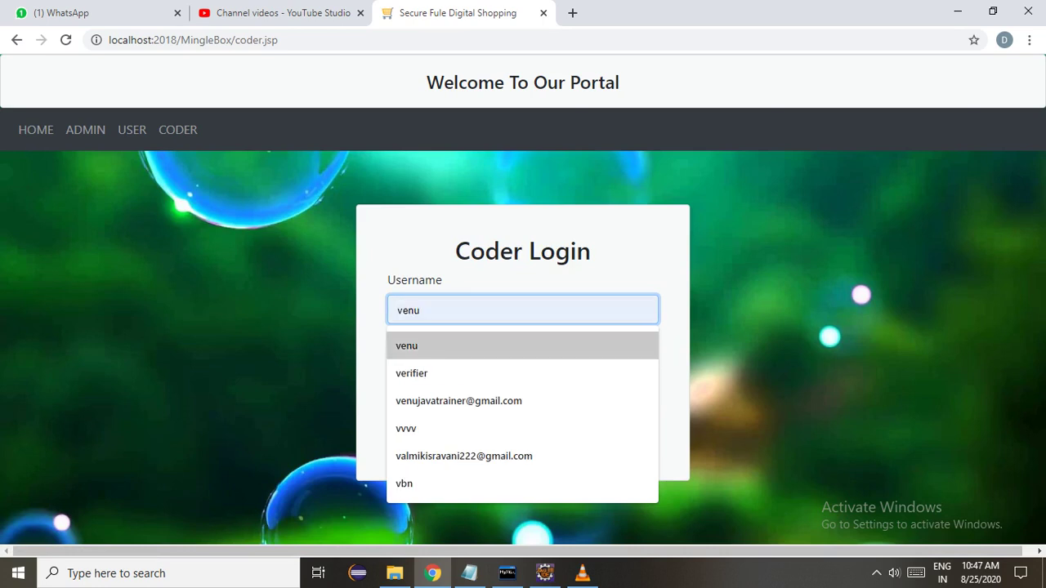
key("Return")
left_click(398, 375)
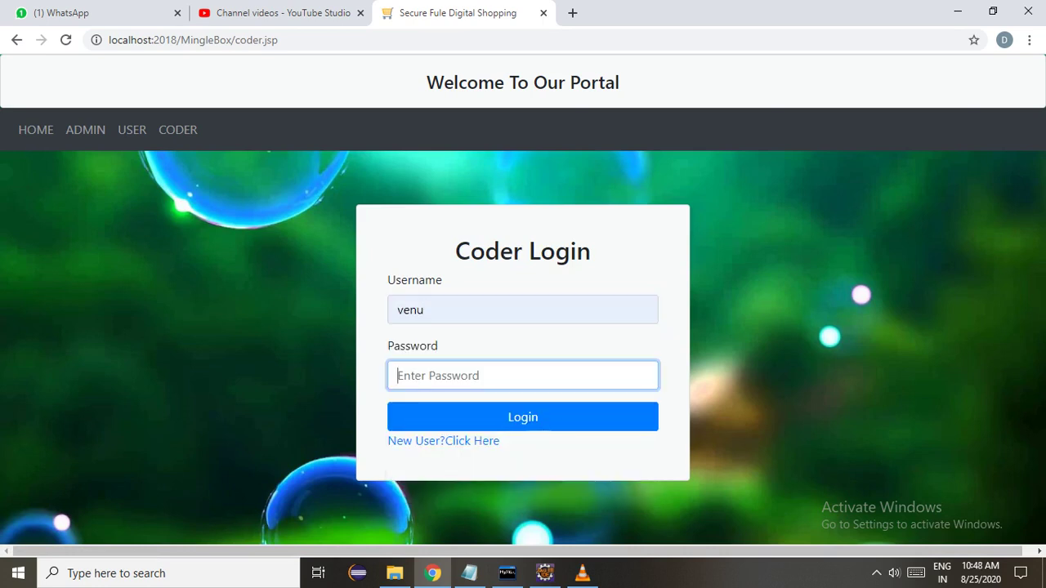
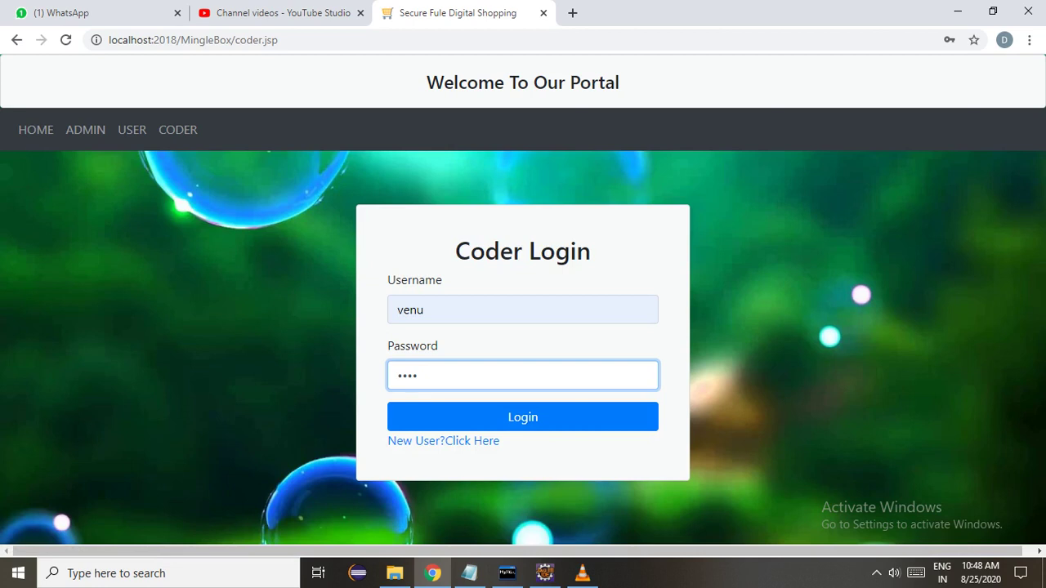
key("Return")
Pay 16000 for the assigned family track project and dismiss the success alert.
left_click(319, 130)
left_click(827, 289)
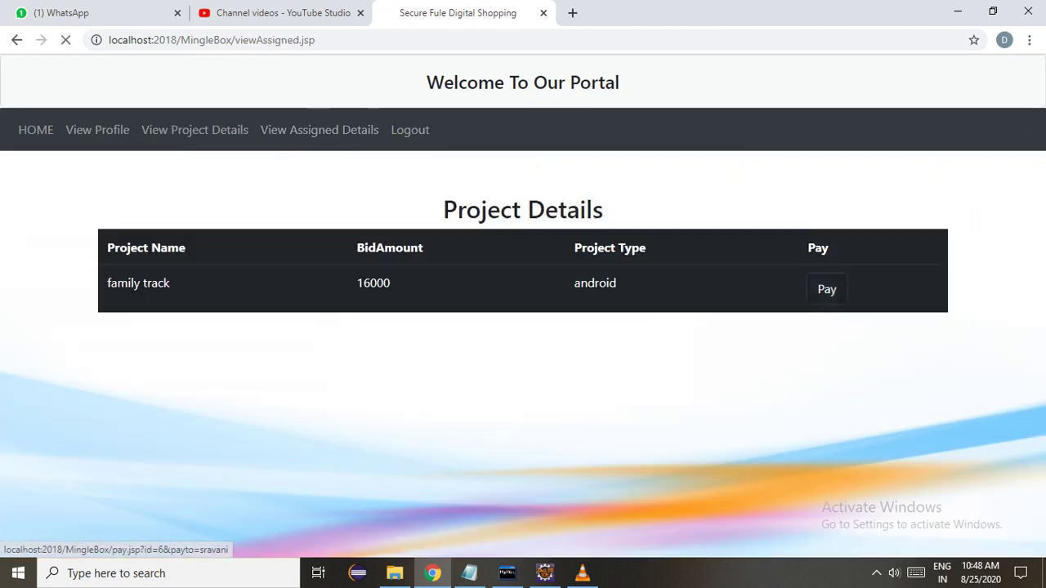
left_click(506, 305)
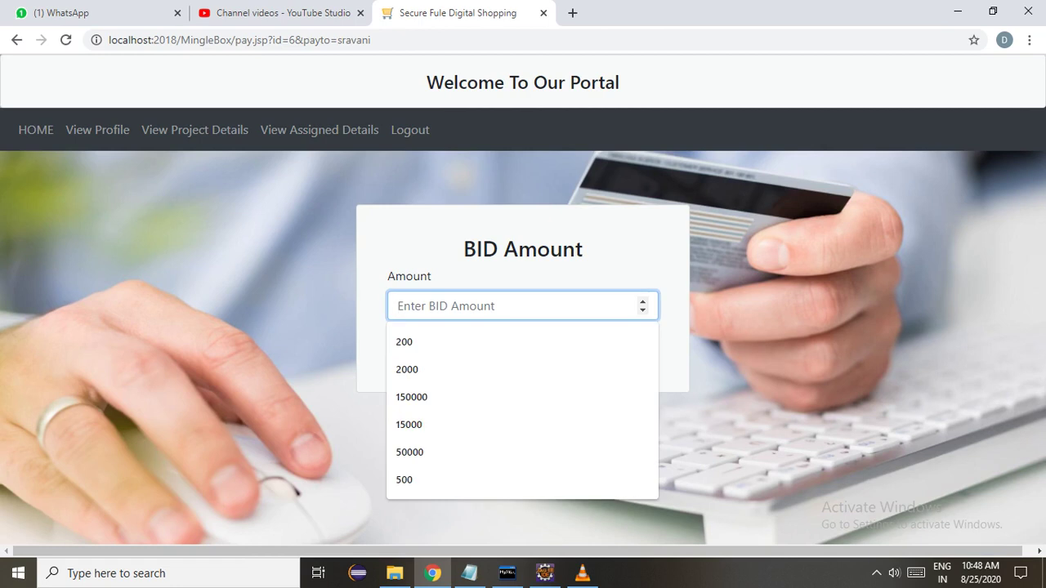
type("16000")
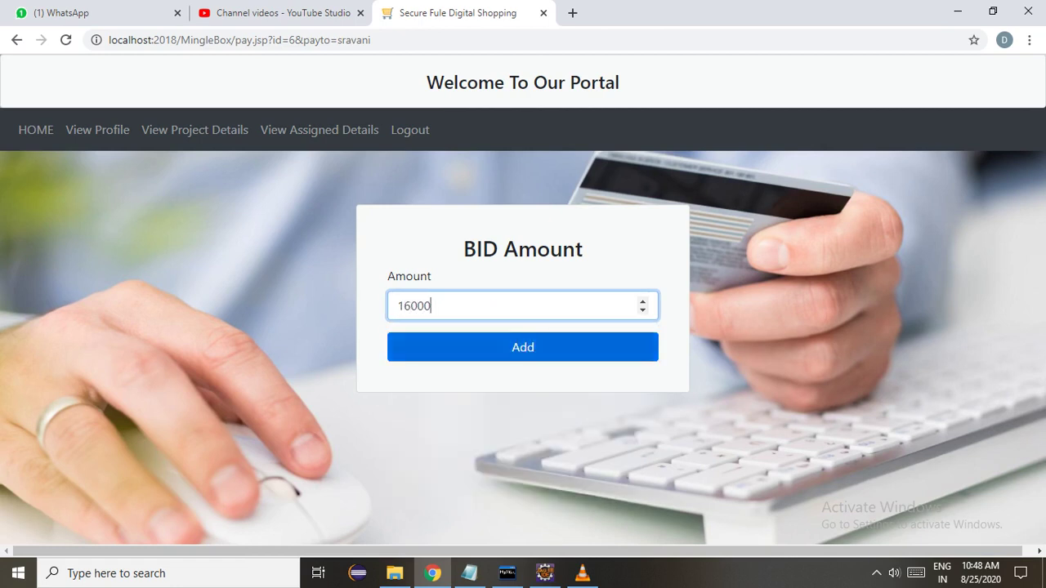
key("Return")
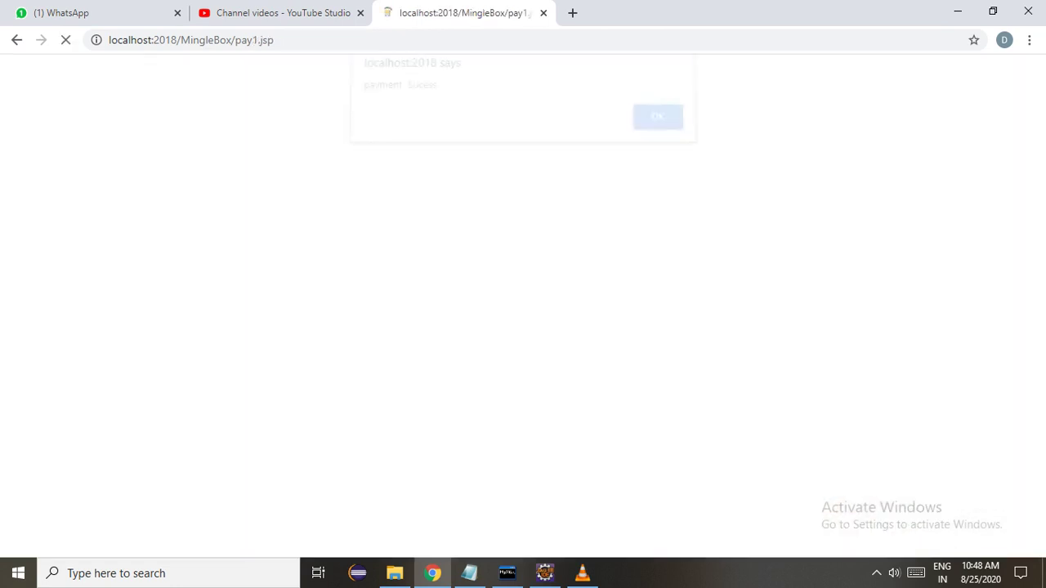
left_click(642, 124)
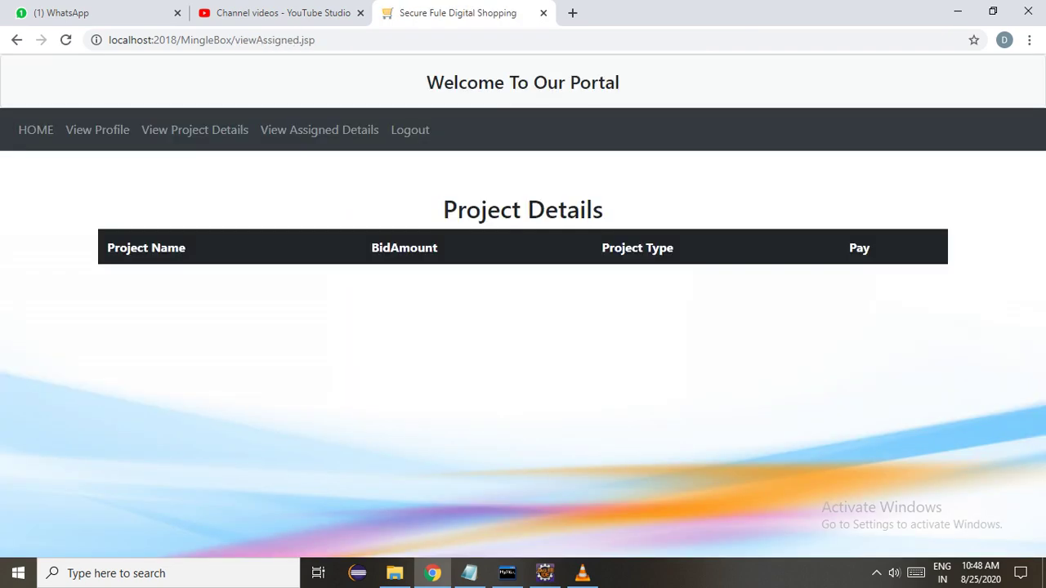
Log out of the coder account and log in as the project owner.
left_click(409, 130)
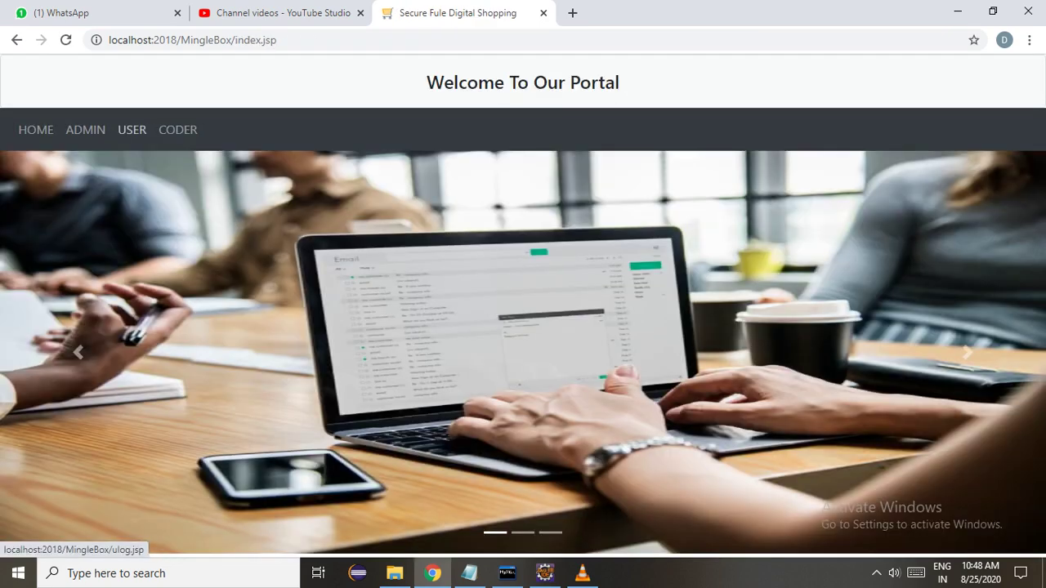
left_click(132, 130)
left_click(523, 310)
key("Down")
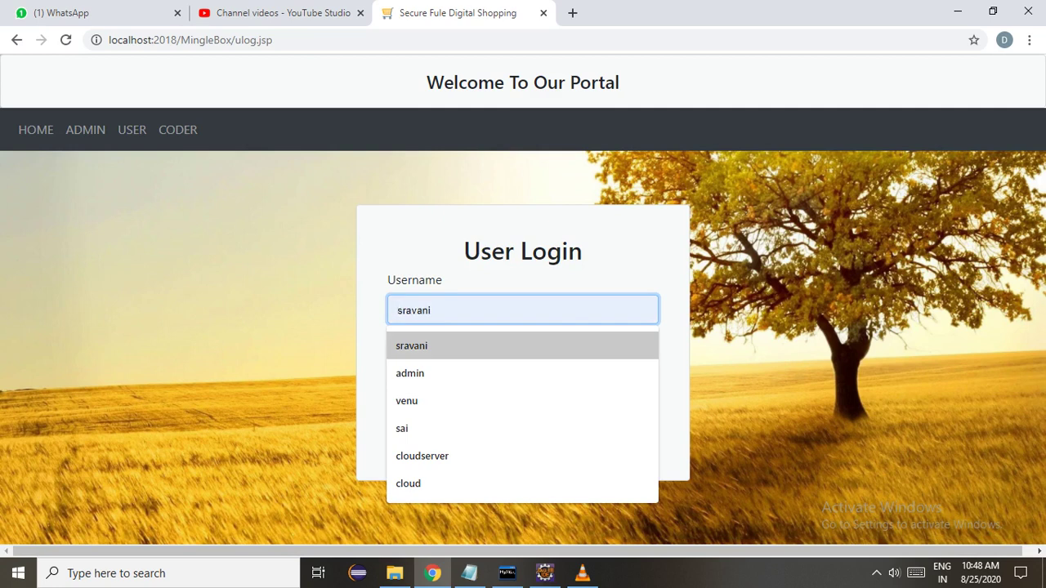
key("Return")
key("Tab")
type("srav")
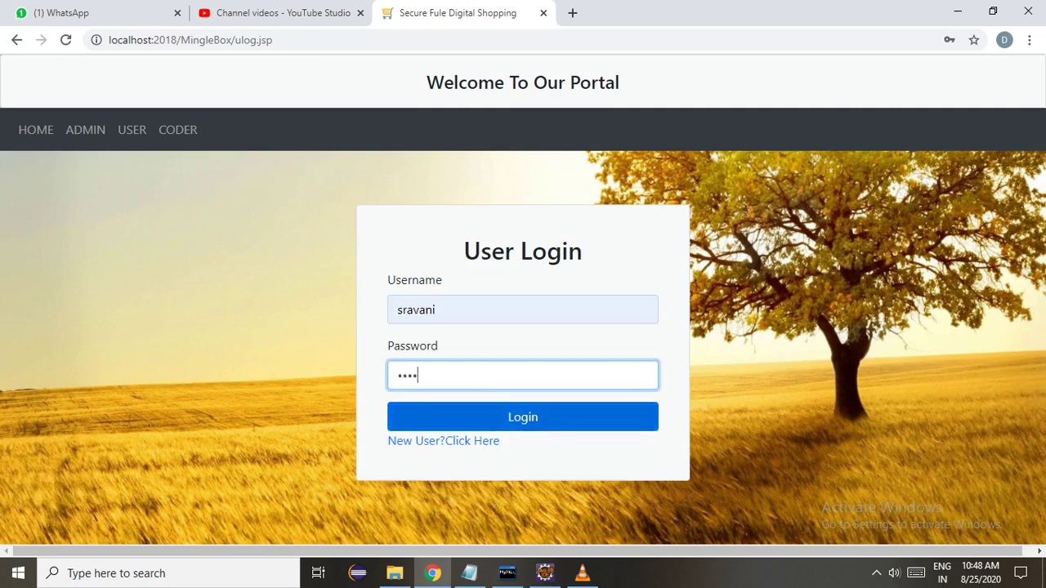
left_click(523, 416)
Check the family track payment of 15000 in payment details, log out, and bring up VLC.
left_click(397, 130)
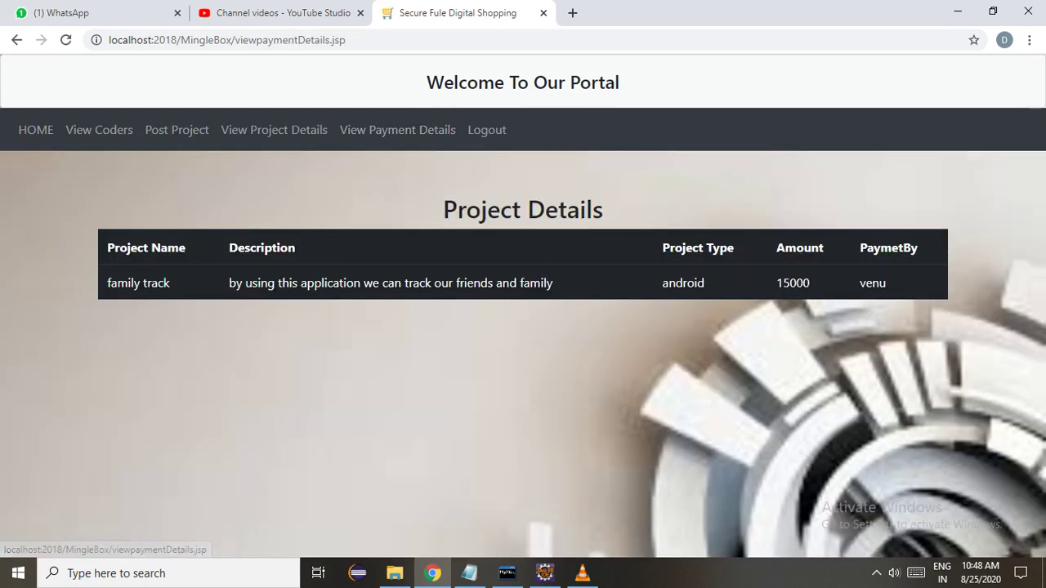
left_click(274, 130)
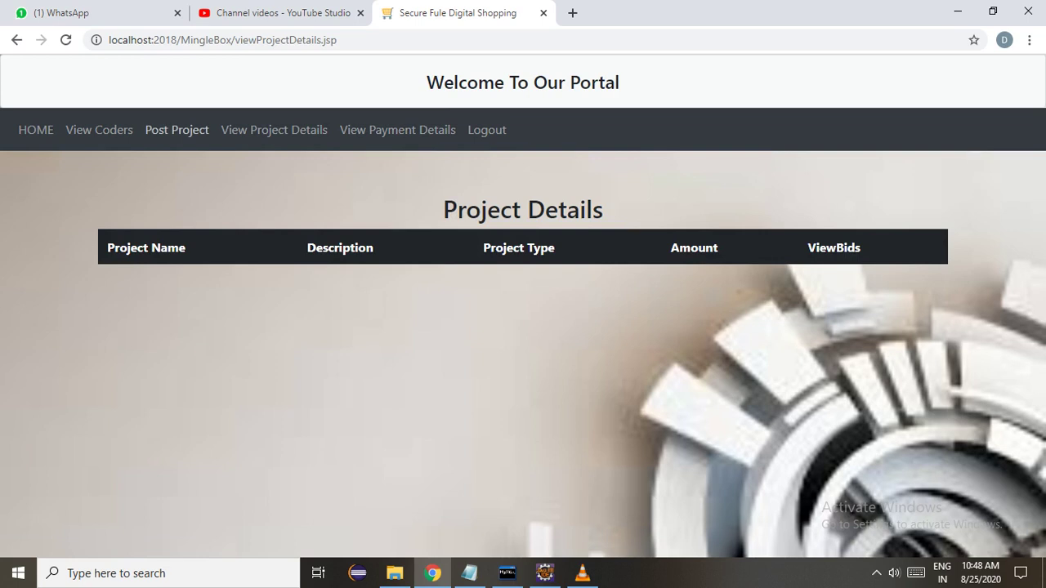
left_click(177, 130)
left_click(487, 130)
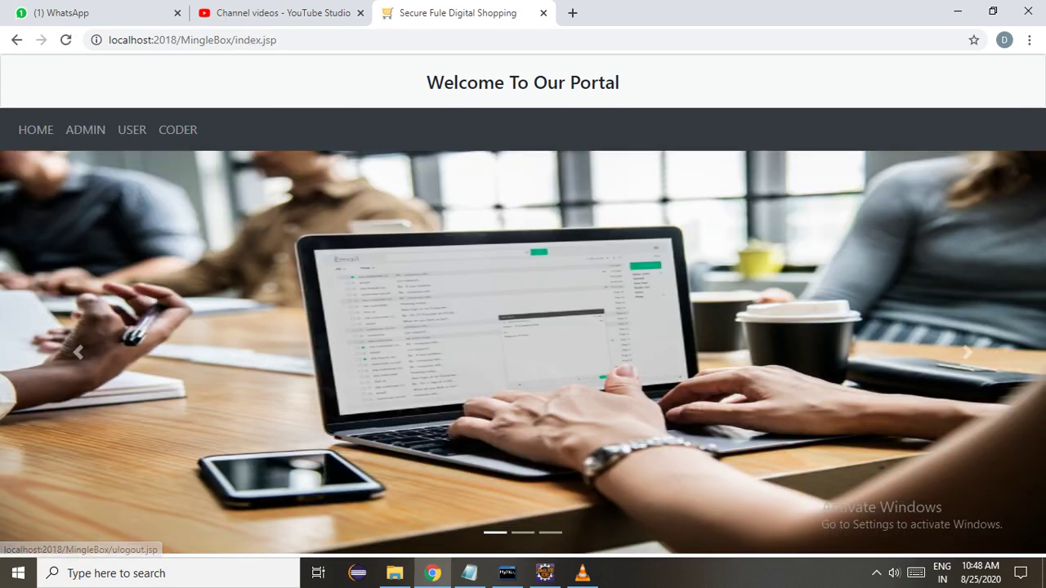
left_click(582, 573)
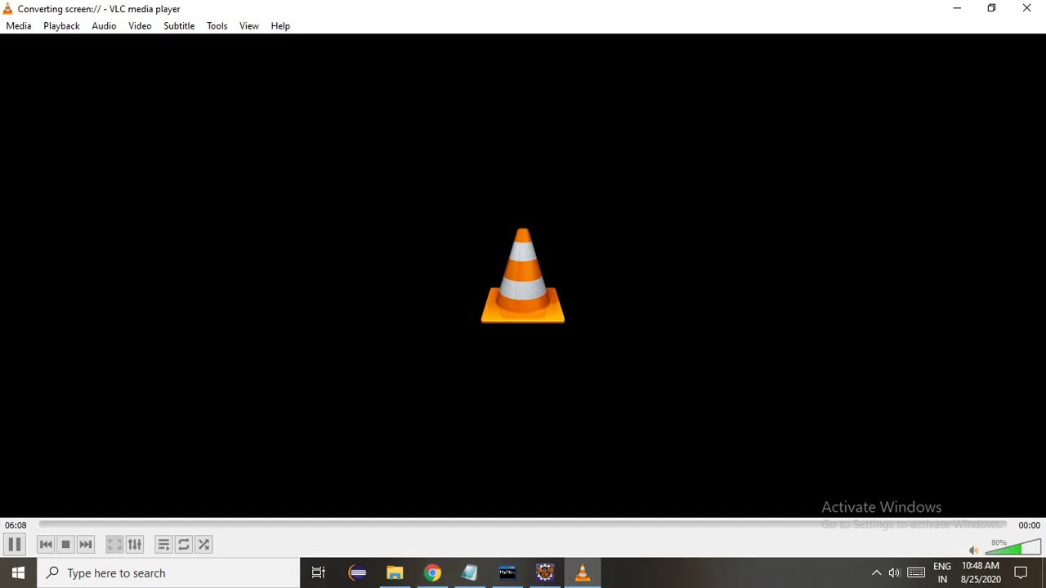